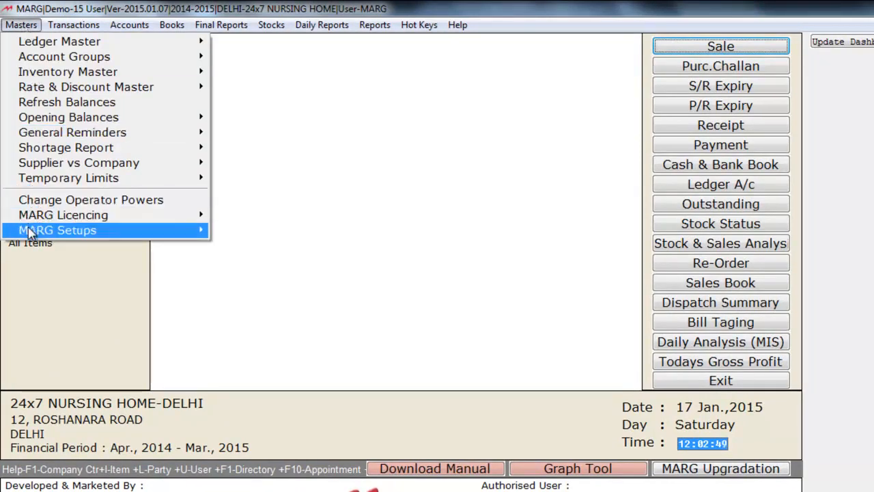
Step: Search Control Room settings for 'opd', set O.P.D. Management (Addon) to Y and save
mouse_move(33, 233)
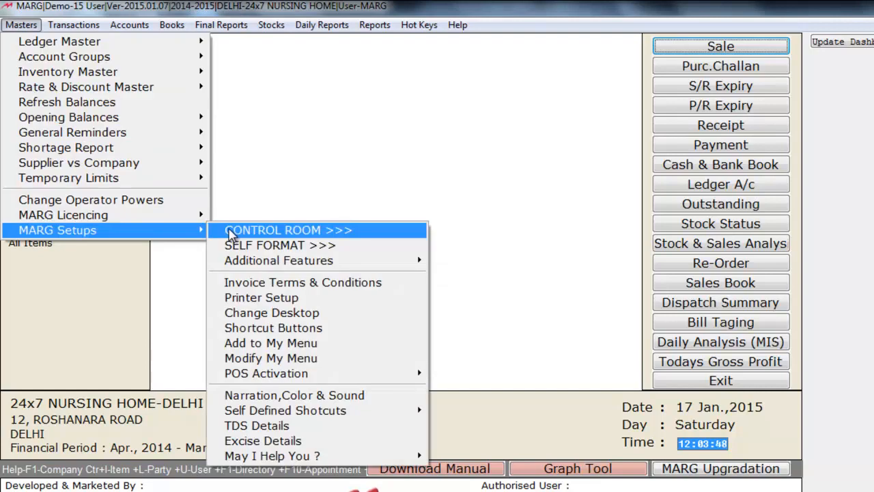
left_click(231, 234)
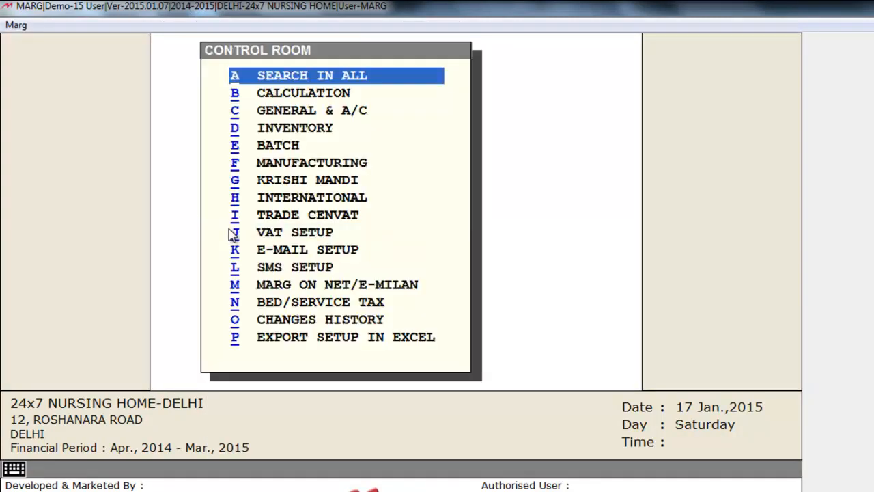
key("Return")
type("opd")
key("Return")
key("Return")
key("Return")
key("Return")
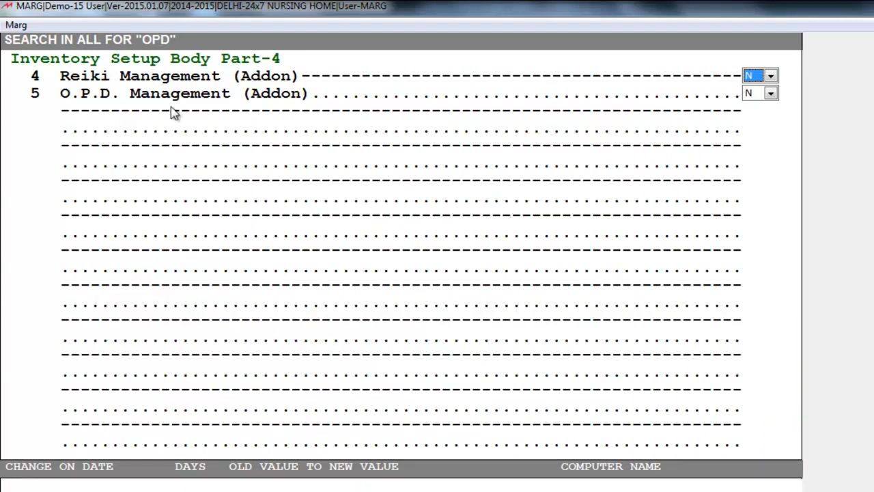
key("Return")
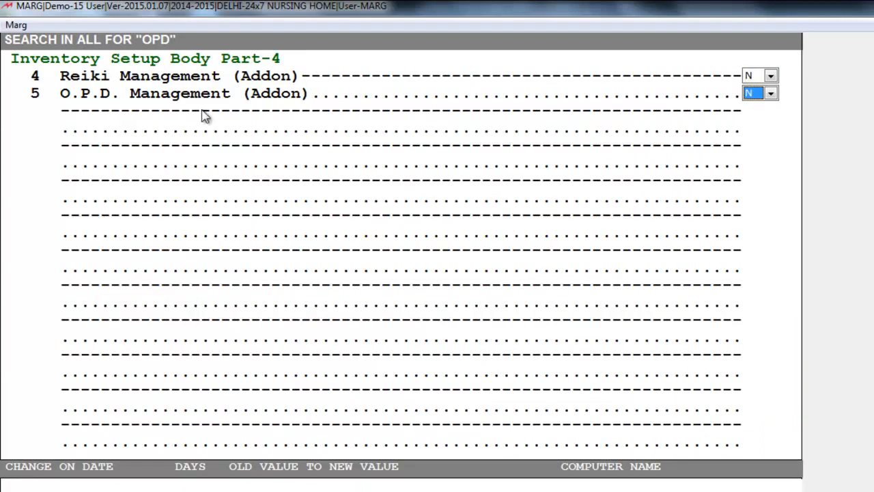
left_click(771, 94)
key("Escape")
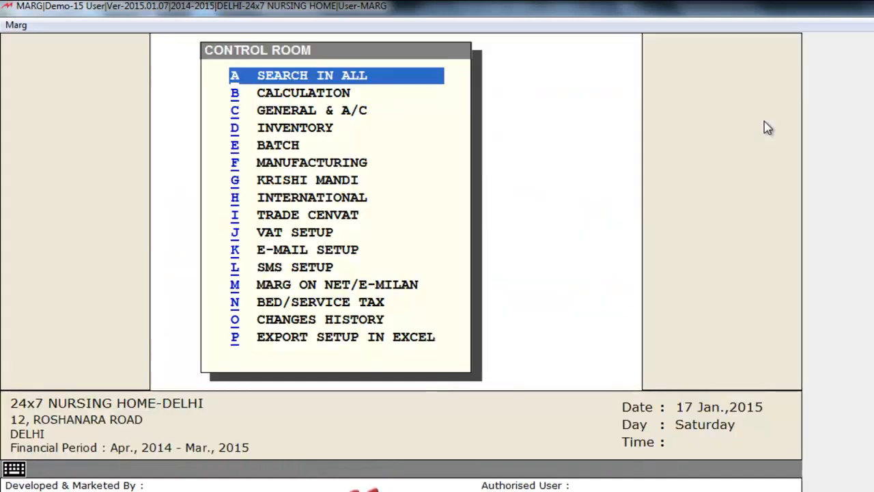
key("Escape")
key("Right")
key("Return")
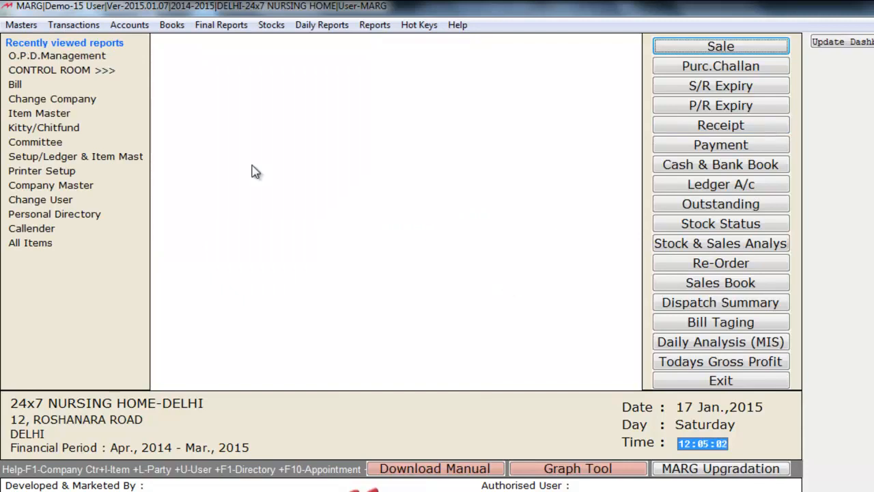
Step: Launch O.P.D. Management from Accounts, dismiss the paid-option notice and confirm OPD business type
left_click(139, 26)
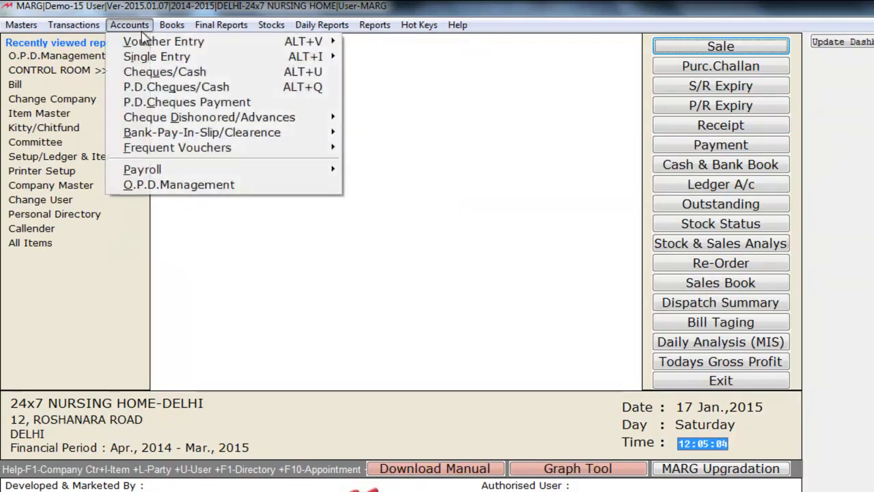
mouse_move(158, 150)
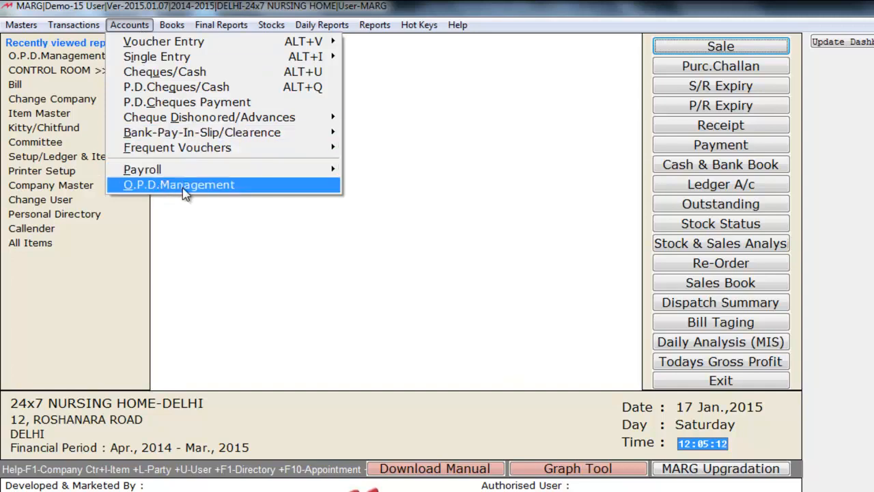
left_click(183, 186)
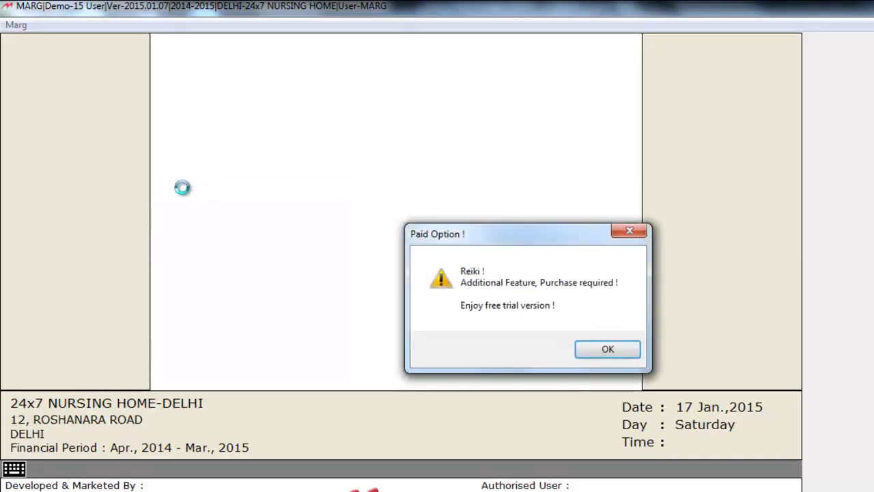
left_click(608, 350)
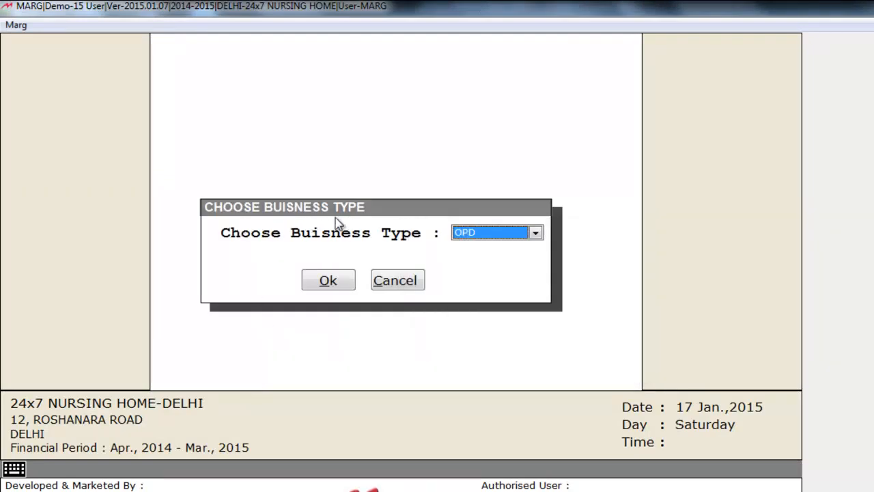
key("alt+Down")
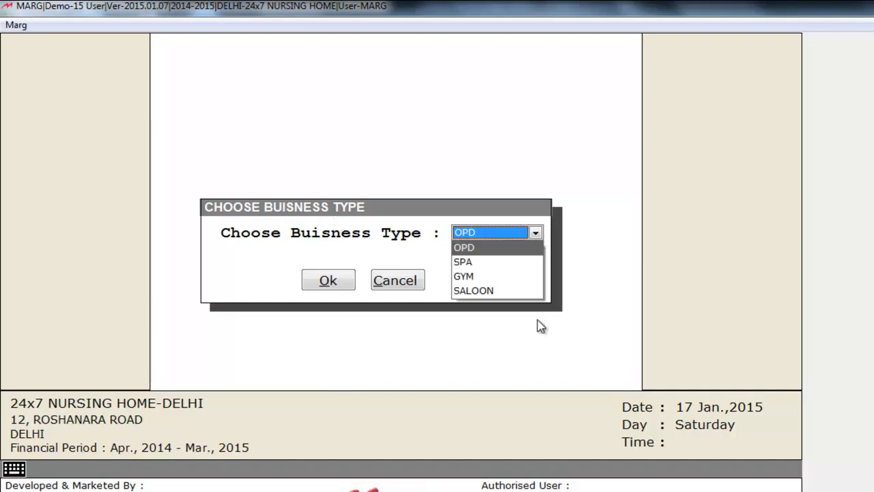
key("Down")
key("Down")
key("Down")
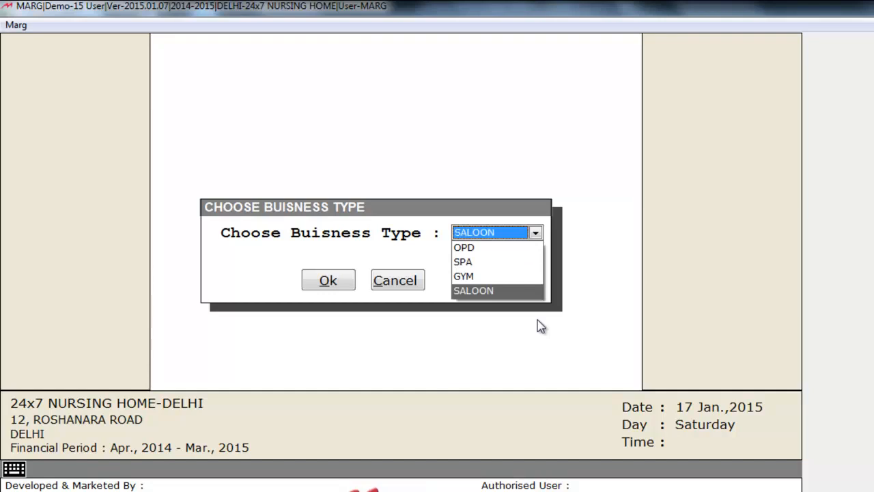
key("Up")
key("Up")
key("Up")
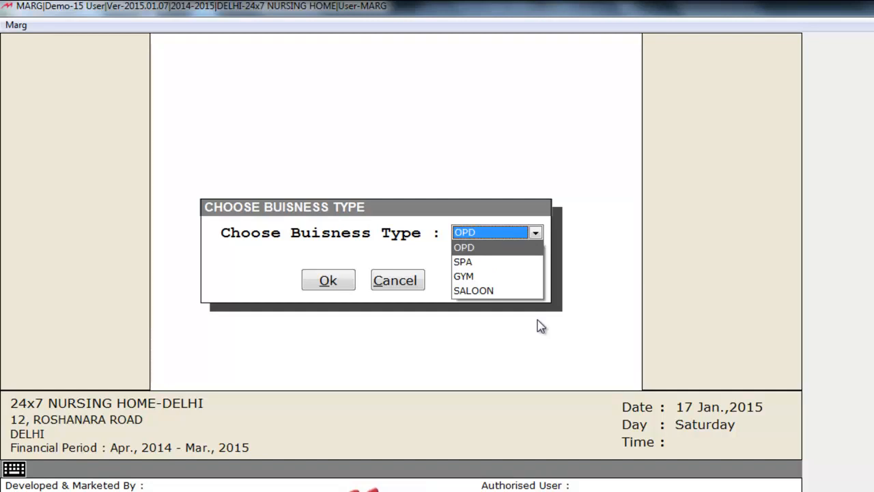
left_click(339, 286)
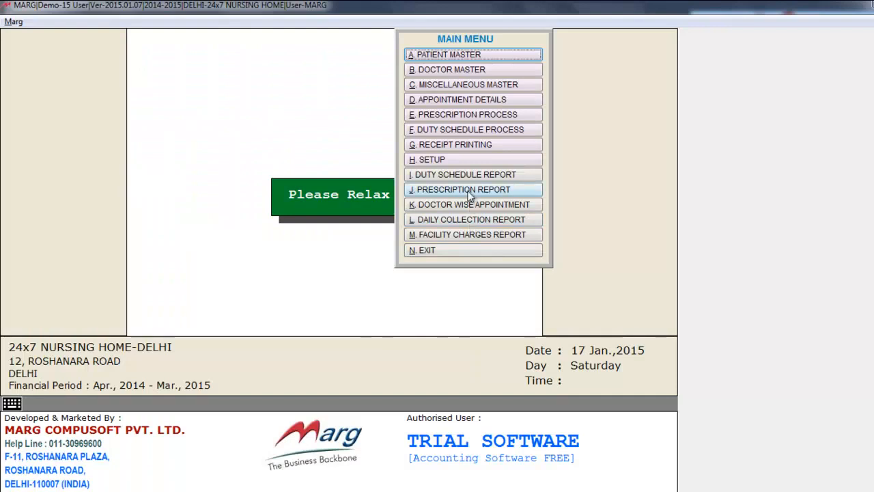
Step: Edit OPD Setup to show doctors who left and set total shifts per doctor to 4
left_click(467, 159)
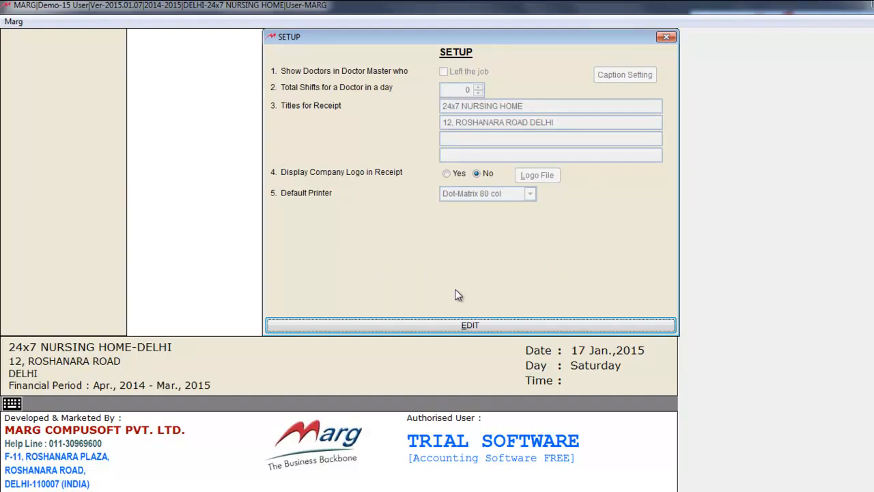
left_click(455, 325)
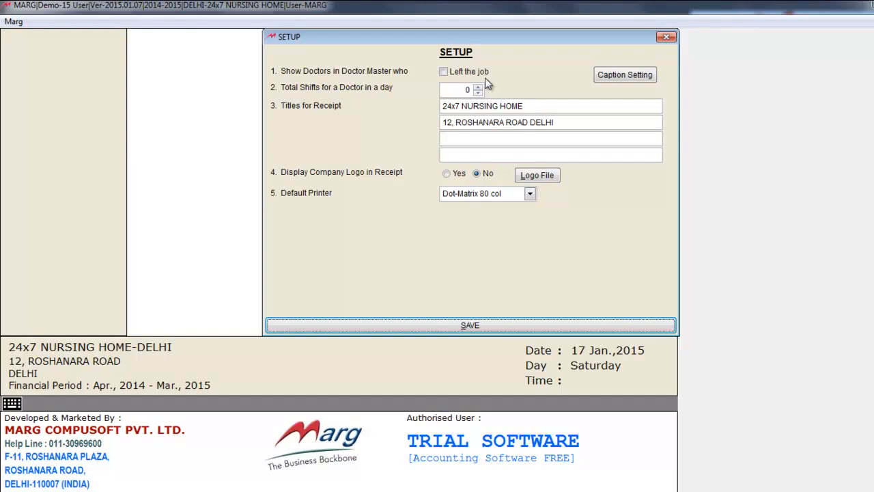
left_click(448, 74)
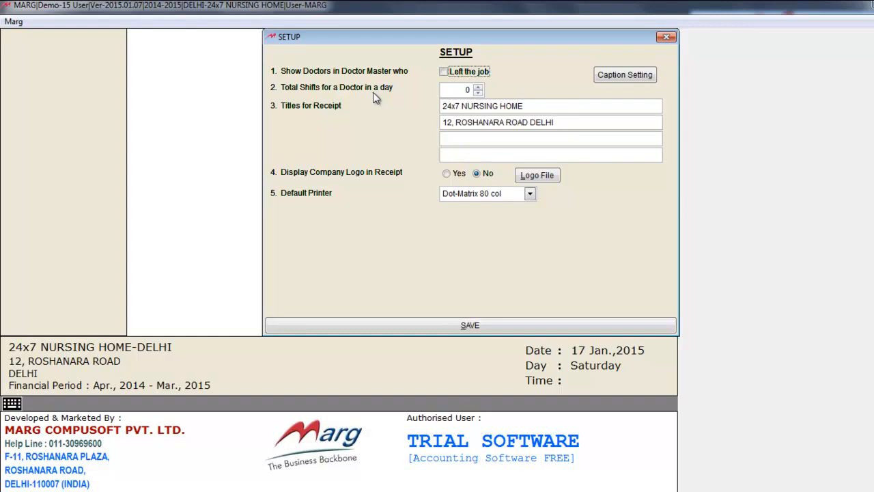
double_click(477, 88)
left_click(477, 88)
left_click(477, 87)
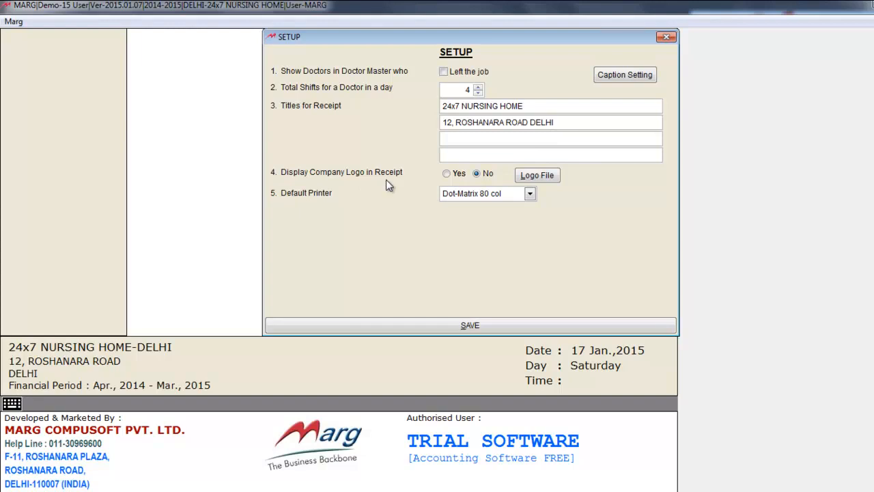
Step: Turn on Display Company Logo for receipts and begin choosing the logo file
left_click(448, 174)
left_click(477, 174)
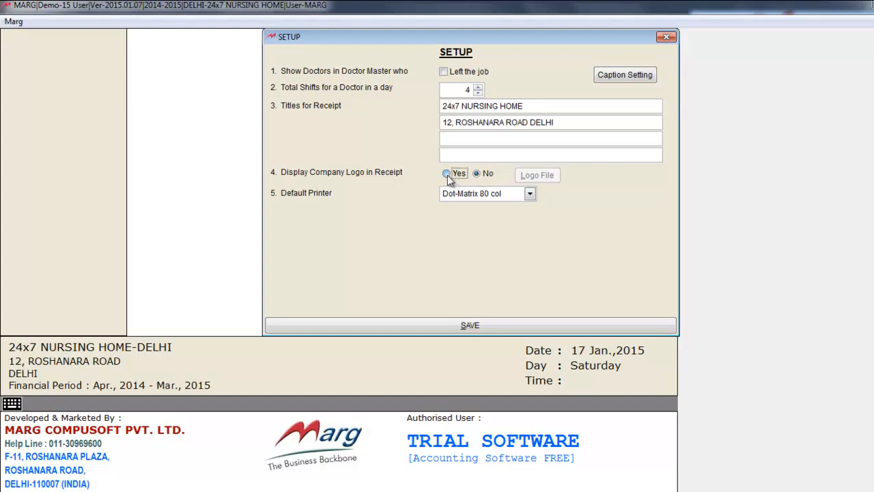
left_click(448, 174)
left_click(541, 175)
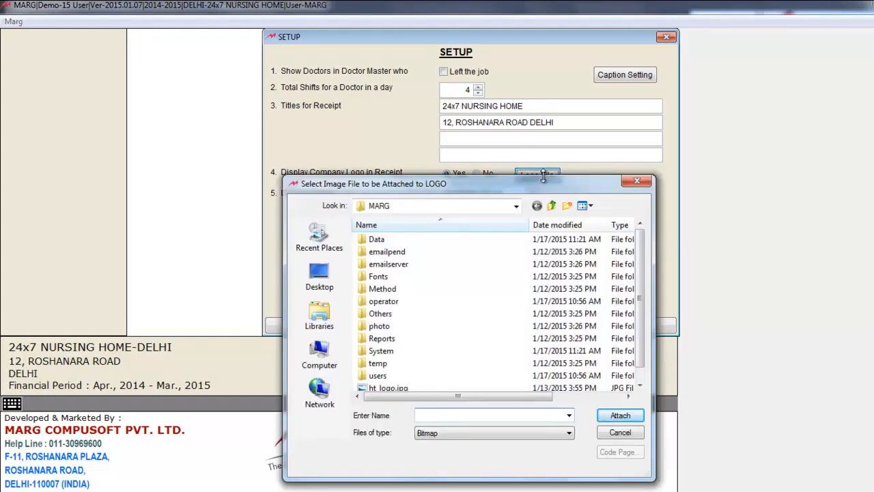
Step: Attach logo.jpg from the Desktop as the receipt logo
left_click(319, 277)
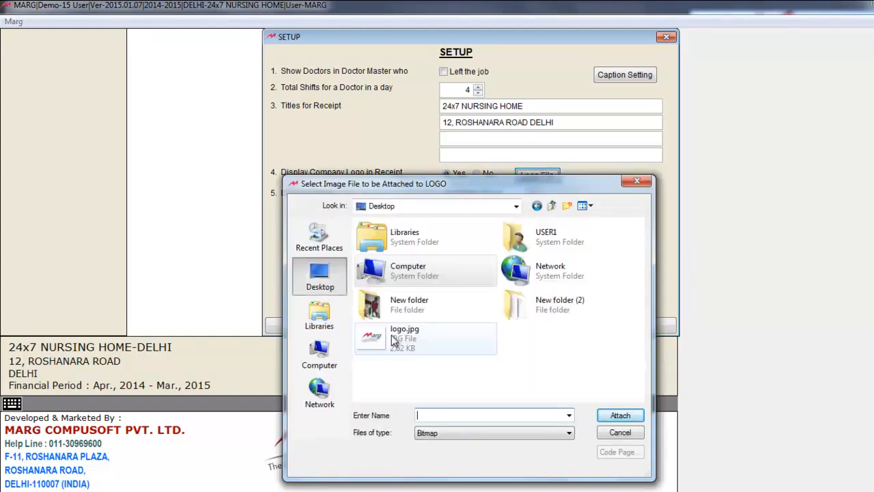
left_click(394, 341)
left_click(620, 415)
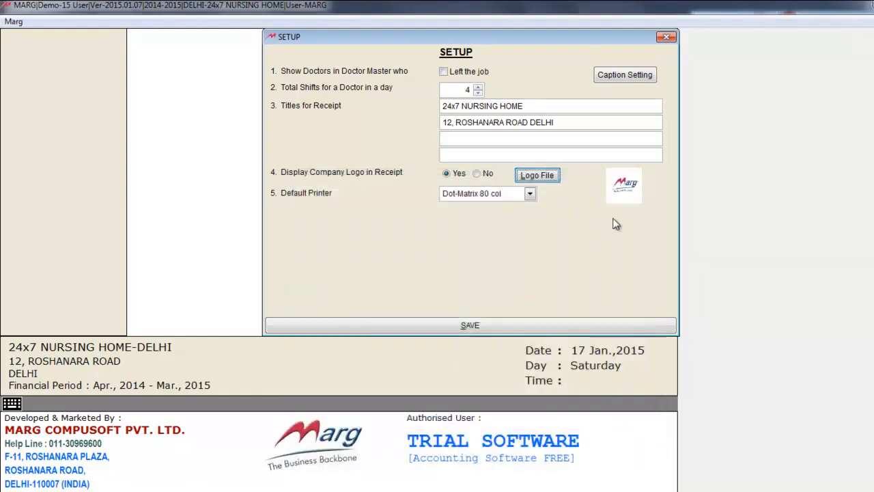
Step: Set the default printer to Others and bring up Caption Setting
left_click(478, 194)
left_click(509, 228)
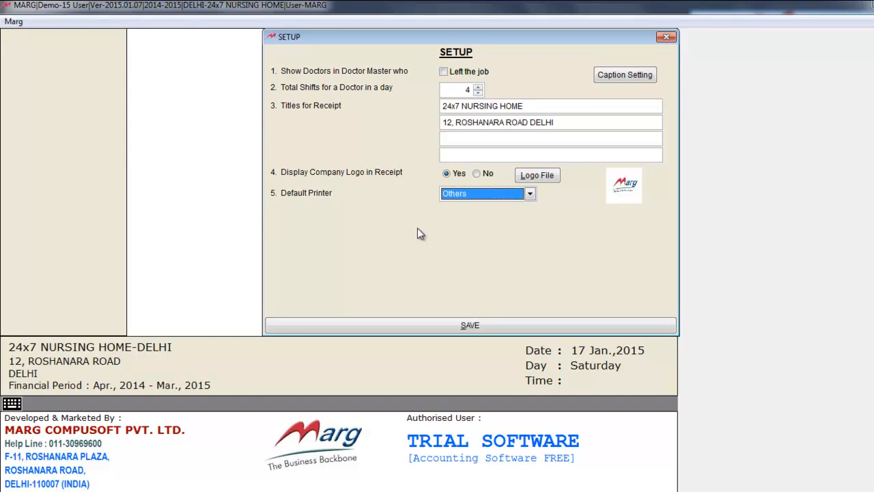
left_click(635, 76)
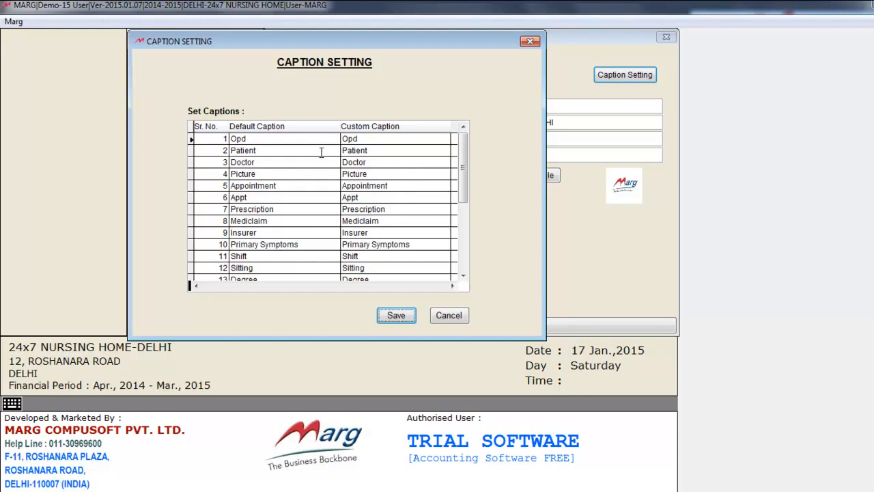
left_click(381, 153)
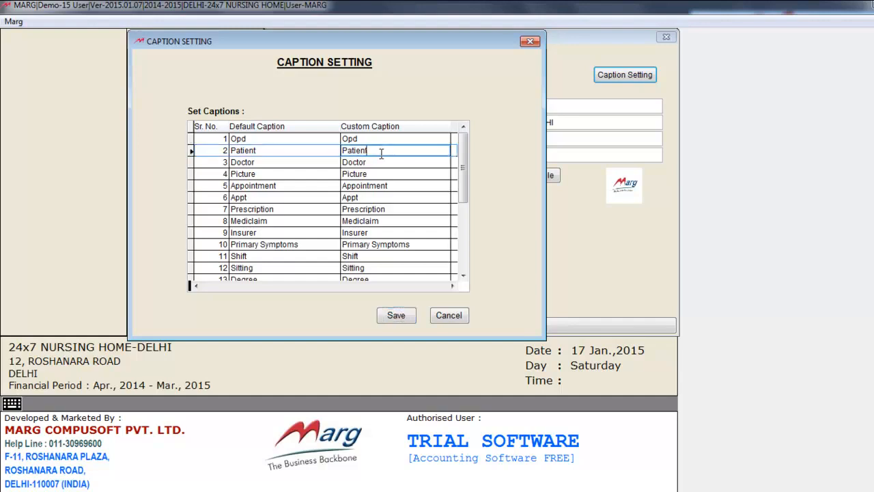
key("BackSpace")
key("BackSpace")
key("BackSpace")
key("BackSpace")
key("BackSpace")
key("BackSpace")
key("BackSpace")
type("Client")
key("Tab")
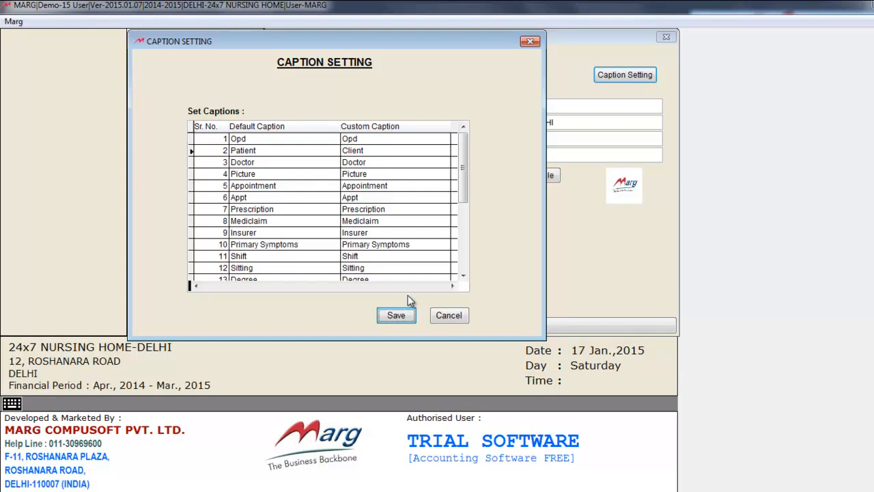
left_click(376, 150)
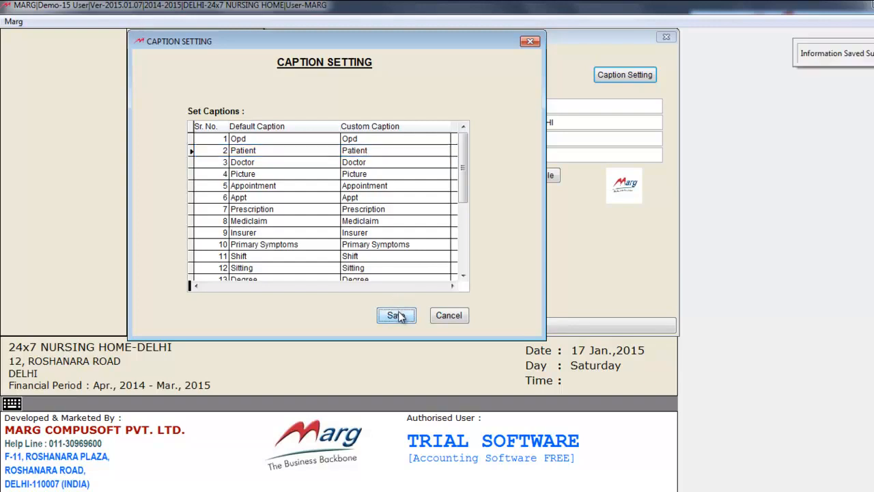
left_click(442, 320)
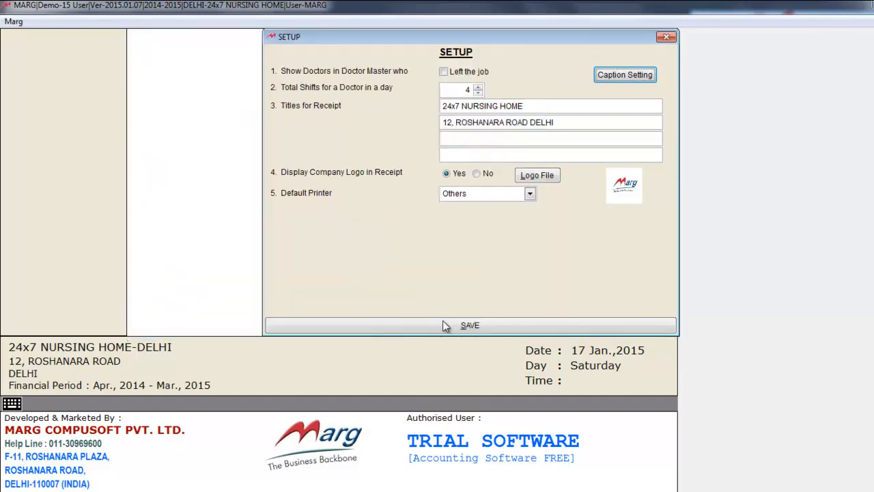
left_click(470, 325)
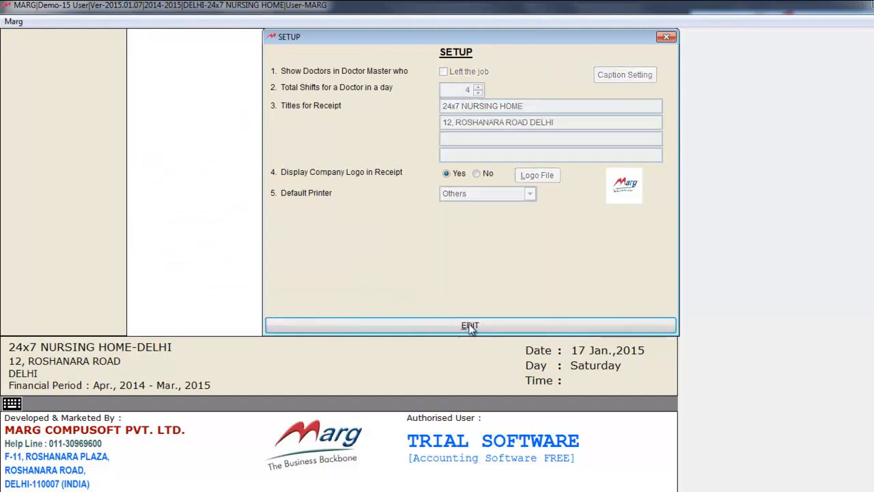
left_click(666, 35)
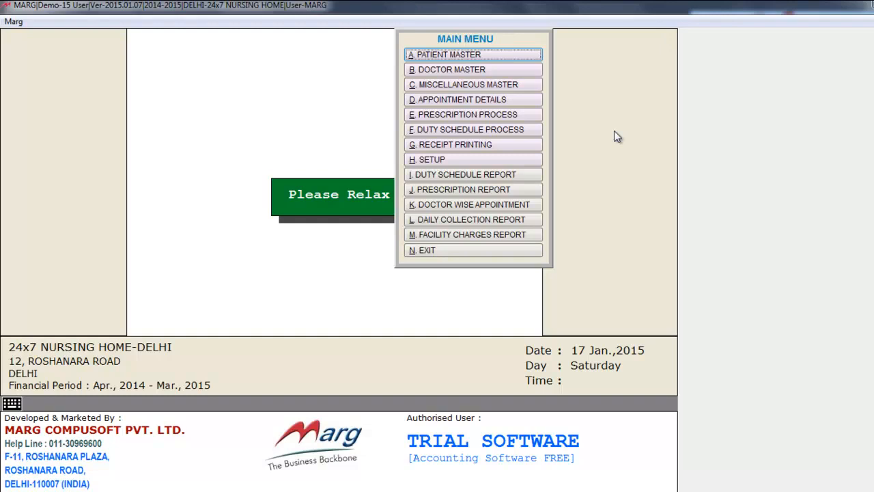
Step: Add and save M.B.B.S in the Degree Master
left_click(519, 84)
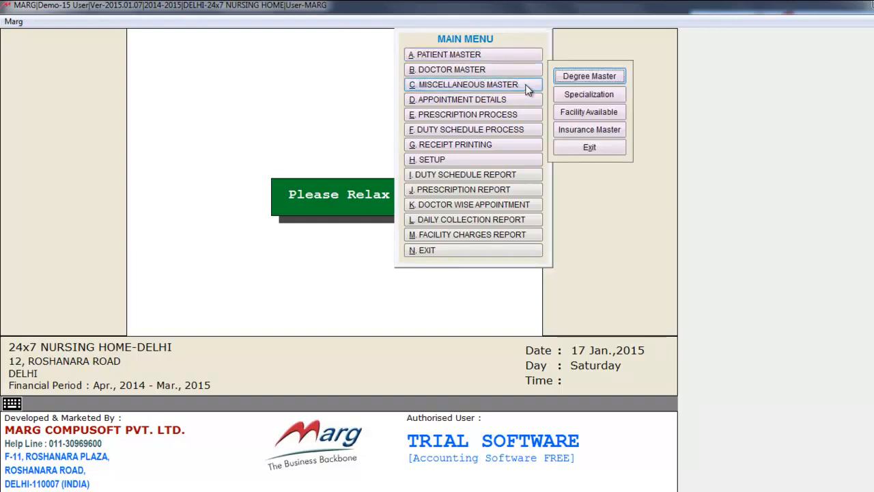
left_click(577, 80)
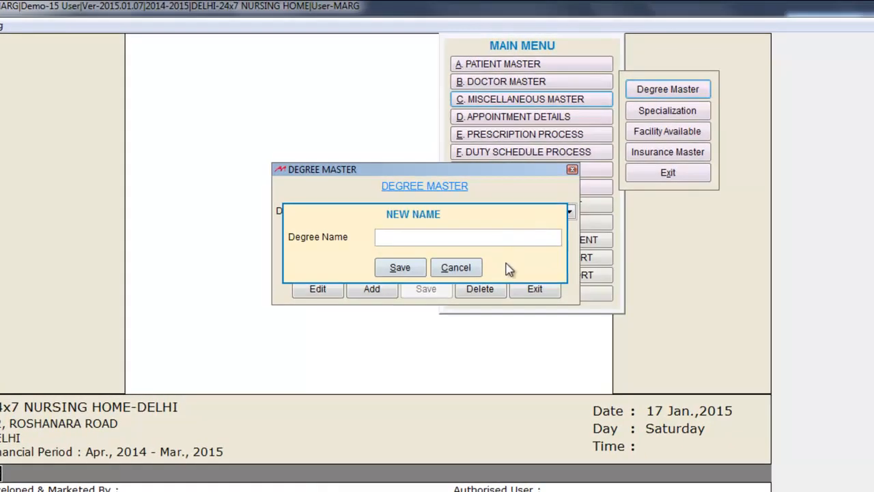
type("M.B.B.S")
left_click(402, 268)
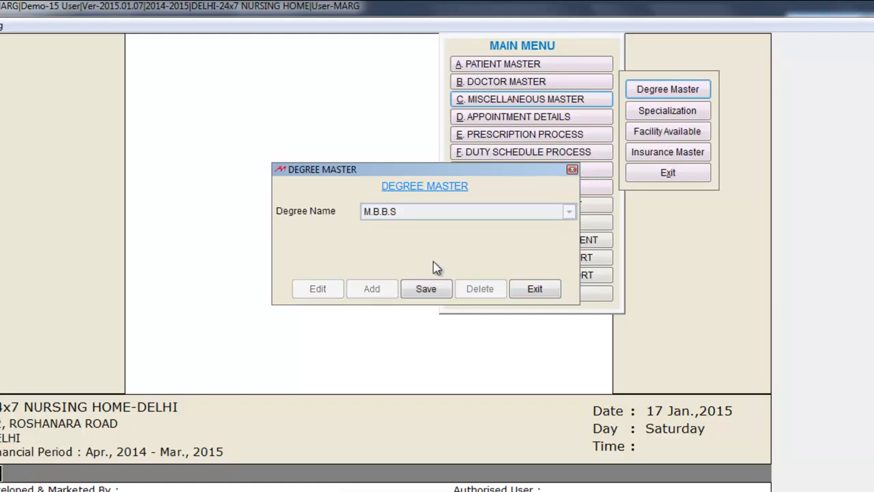
left_click(426, 289)
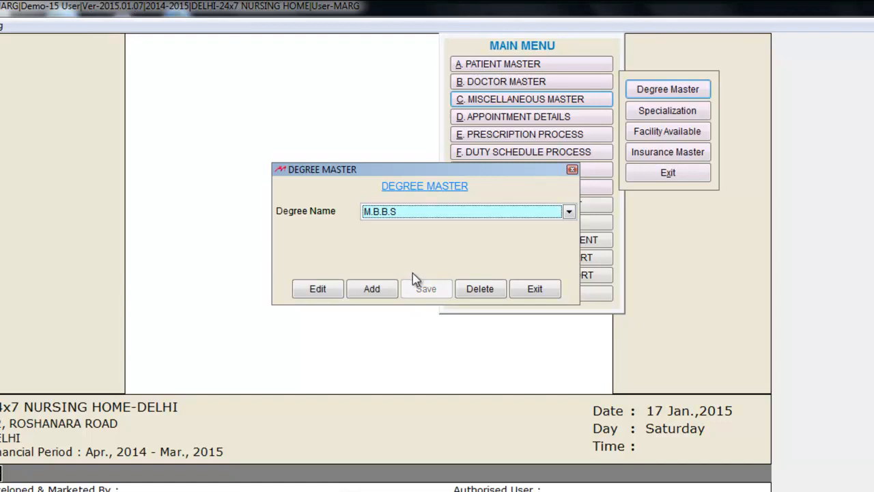
Step: Add and save the M.D degree, then close the Degree Master
left_click(383, 291)
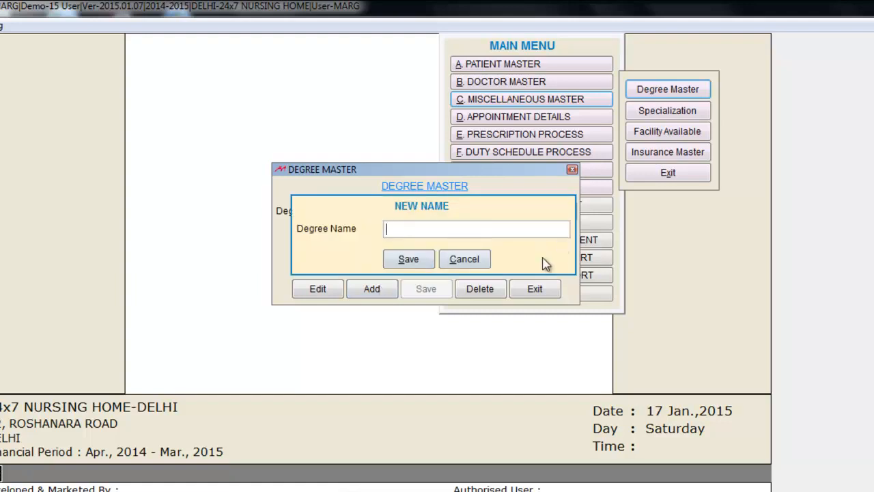
type("M.D")
left_click(407, 259)
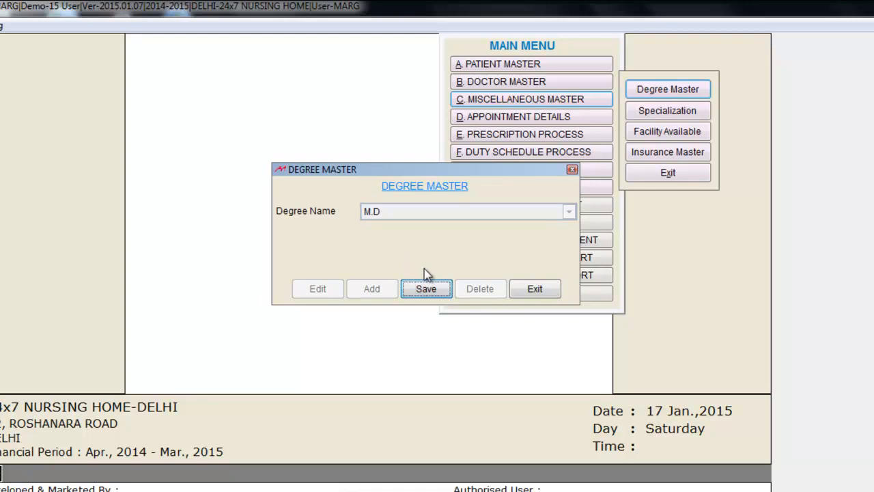
left_click(426, 288)
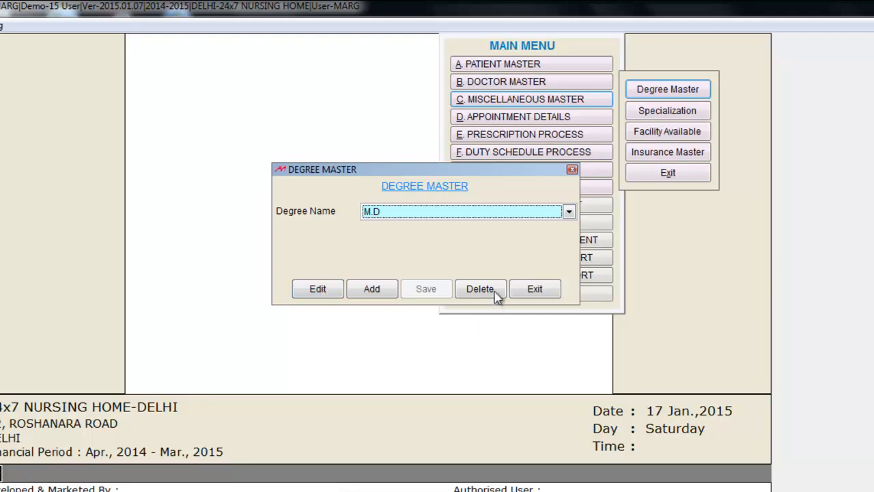
left_click(535, 289)
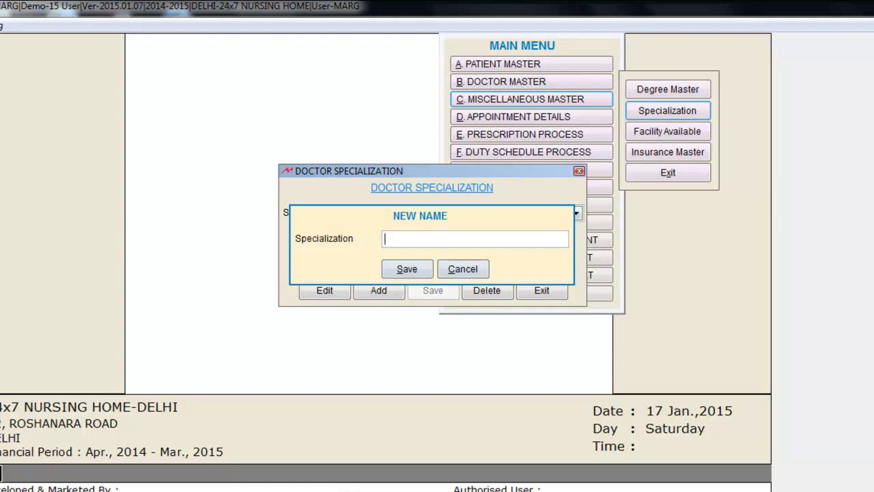
Step: Save Heart Specialist as a new doctor specialization
type("Heart Specialist")
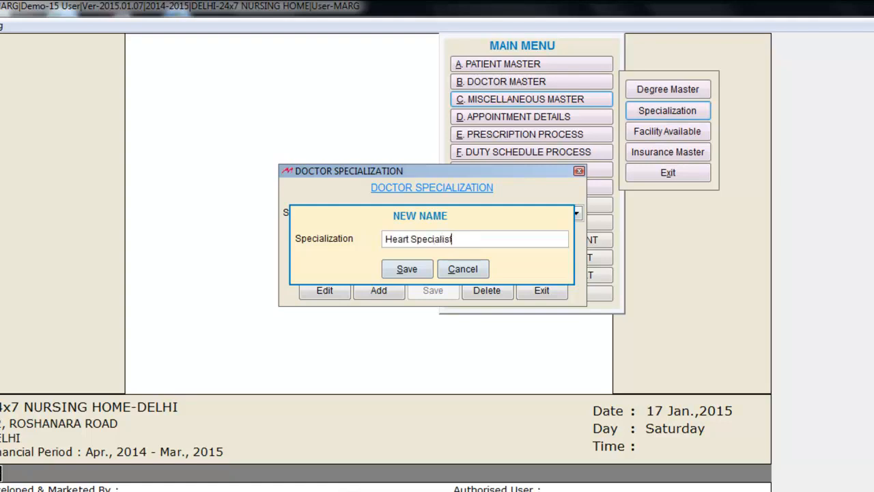
key("Return")
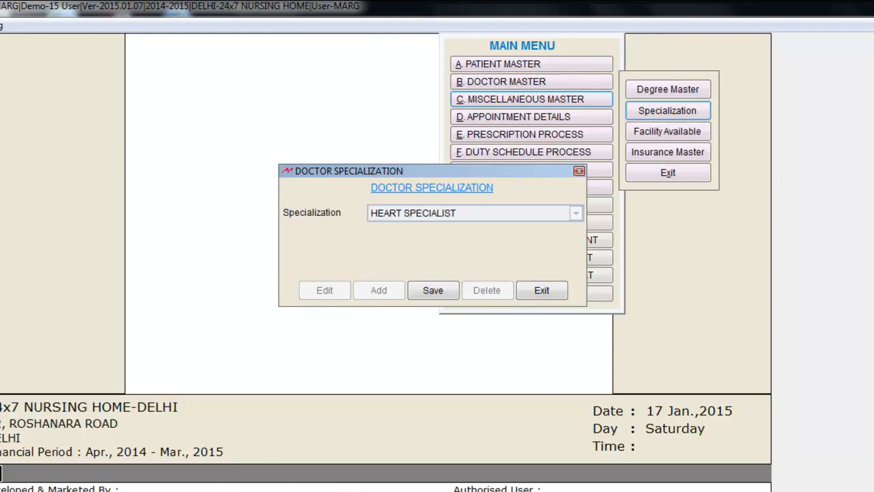
left_click(433, 291)
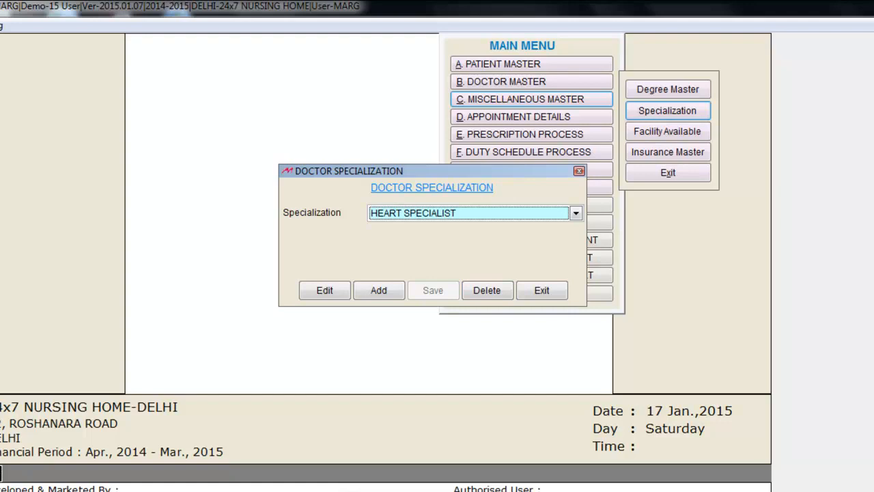
Step: Exit the specialization master and begin a new entry in Treatment Master
key("F2")
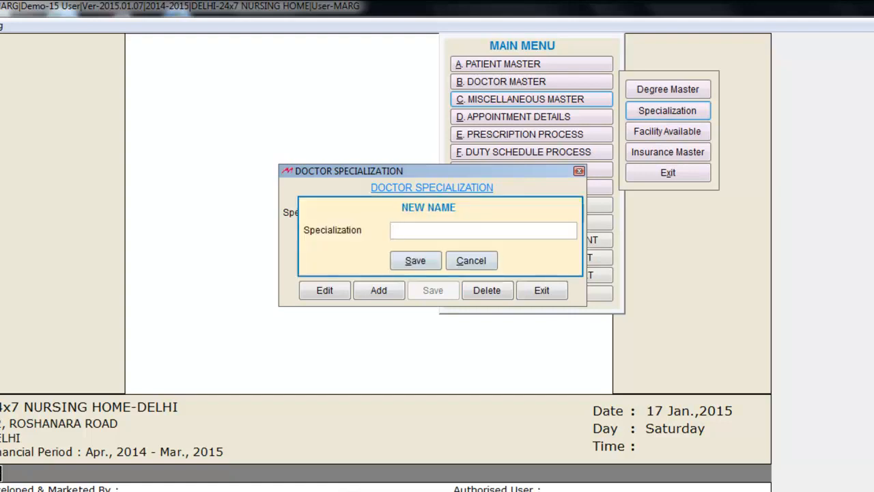
key("Escape")
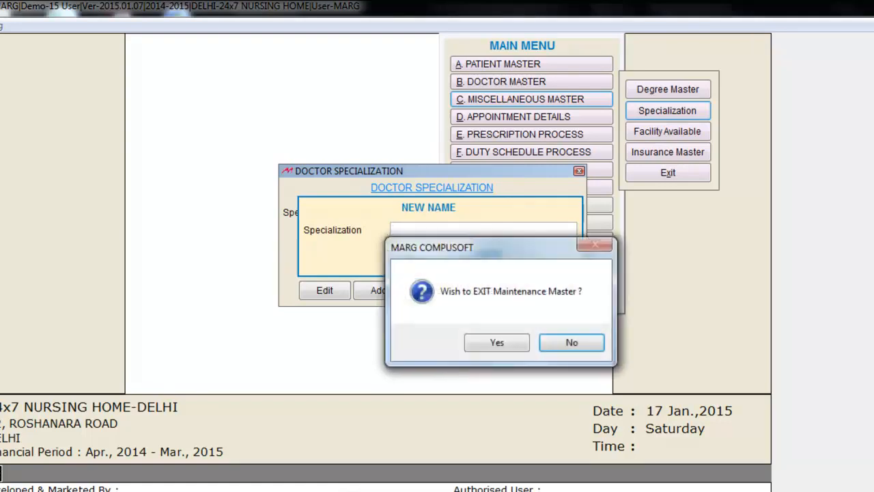
key("Return")
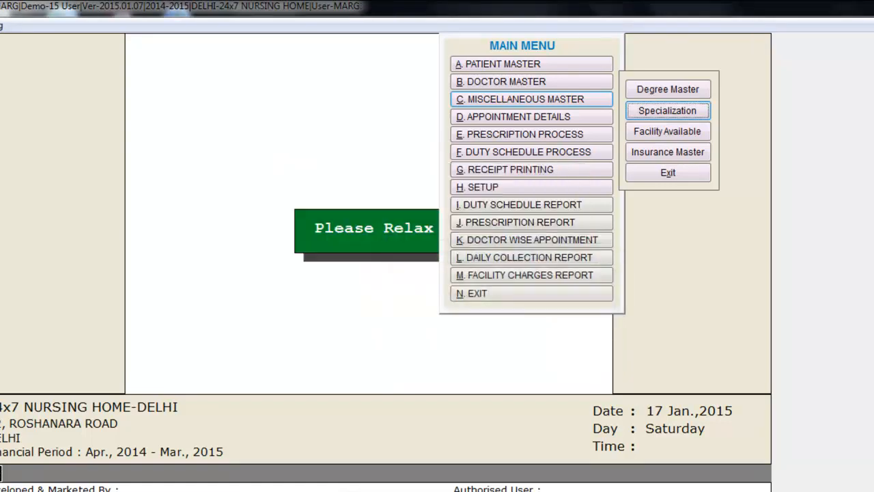
left_click(668, 131)
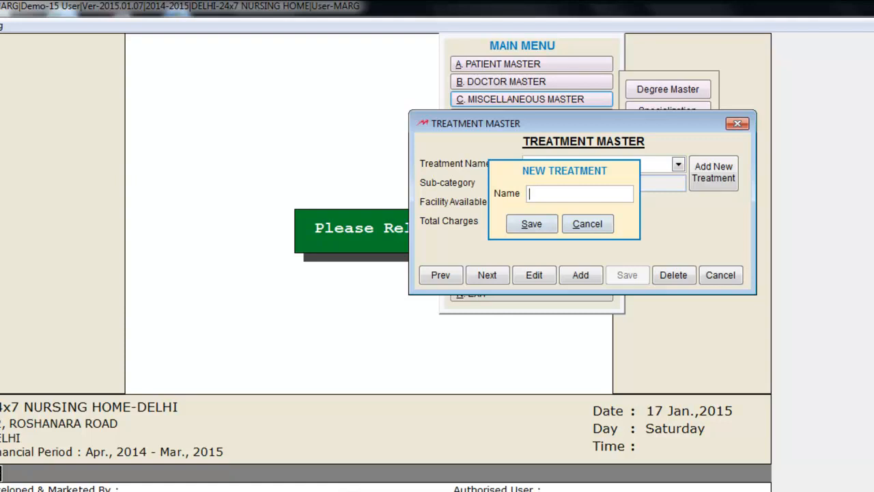
Step: Add ECG and X-Ray as new treatment records in Treatment Master
type("ECG")
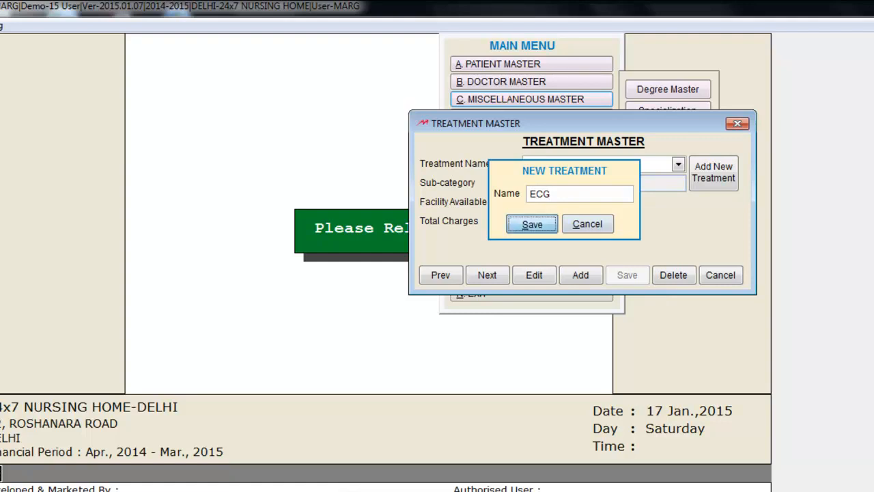
key("Return")
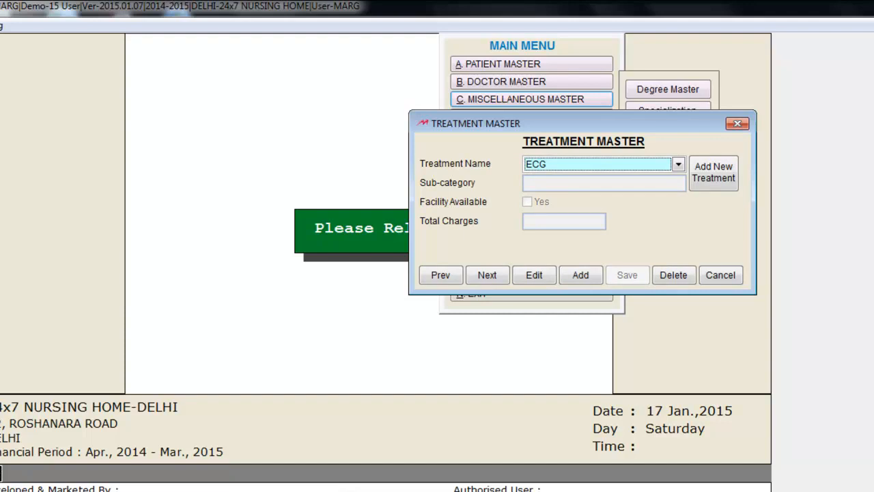
left_click(713, 173)
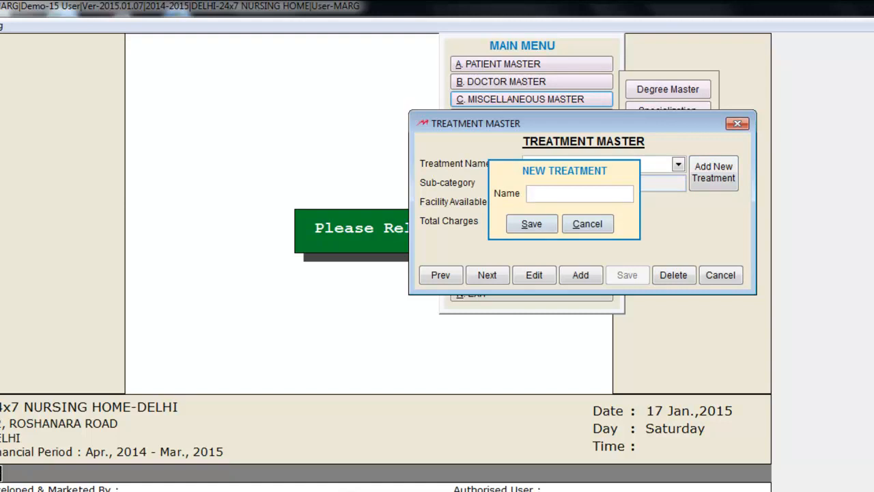
type("X-Ray")
key("Return")
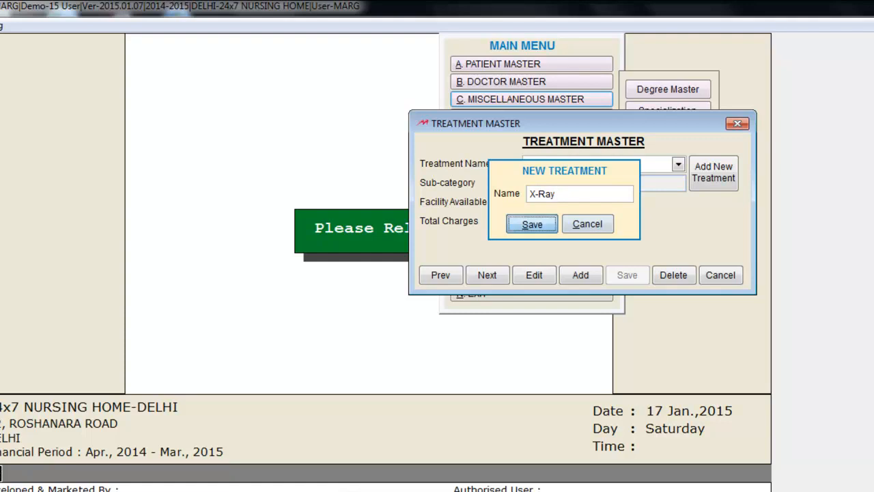
key("Return")
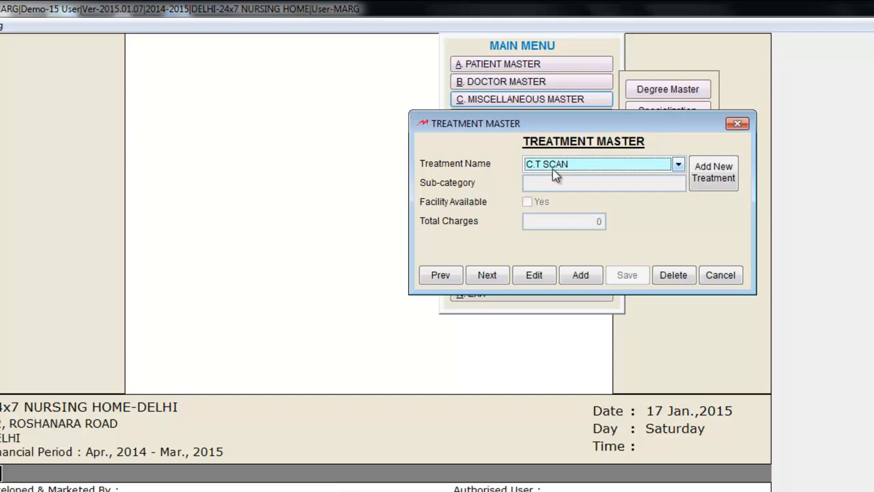
Step: Set the C.T SCAN treatment's sub-category to Full Body
left_click(534, 277)
left_click(580, 245)
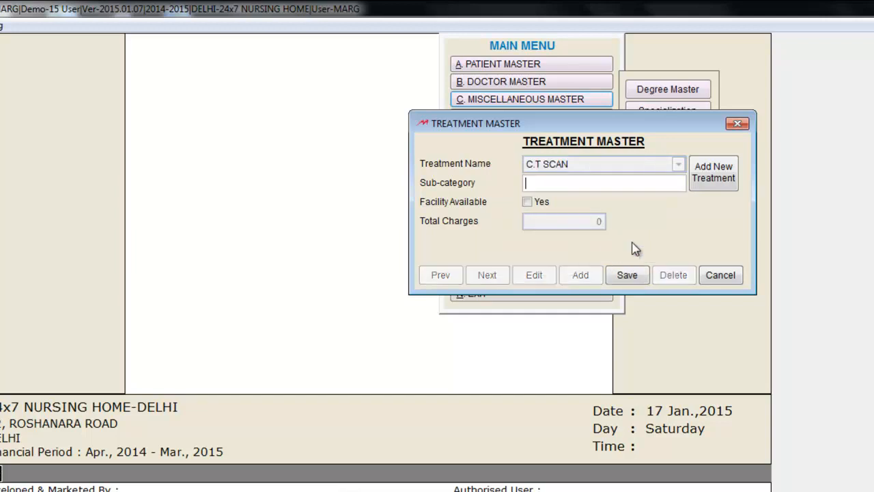
type("Full Body")
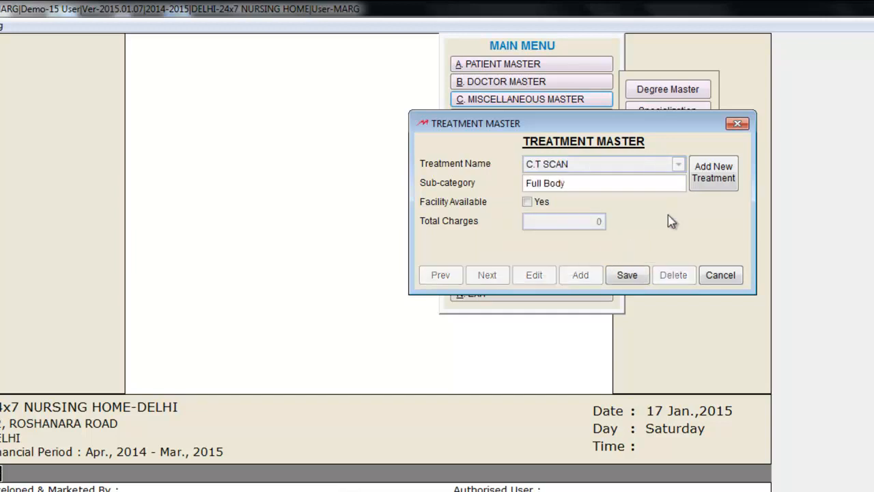
left_click(636, 275)
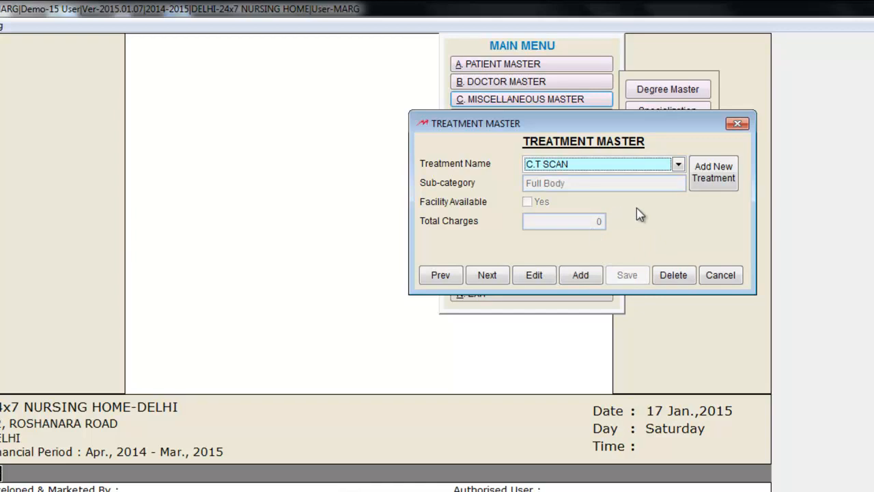
Step: Set the X-RAY treatment's sub-category to Hand
left_click(678, 164)
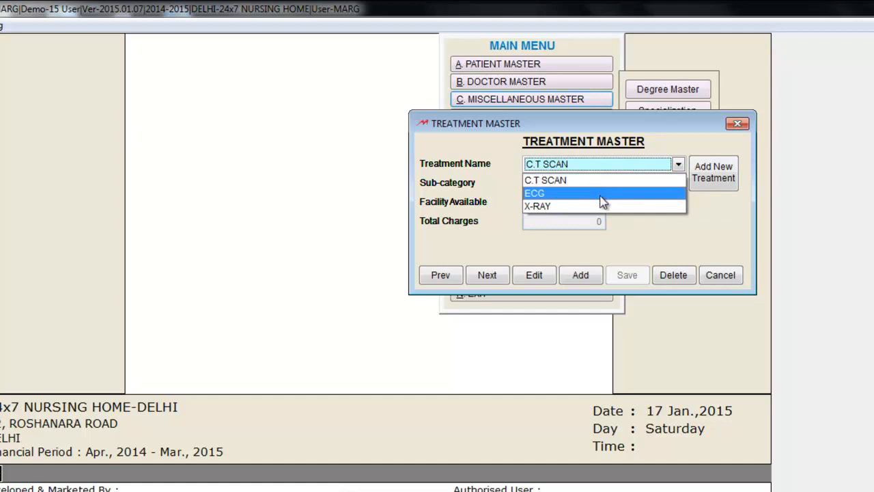
left_click(602, 207)
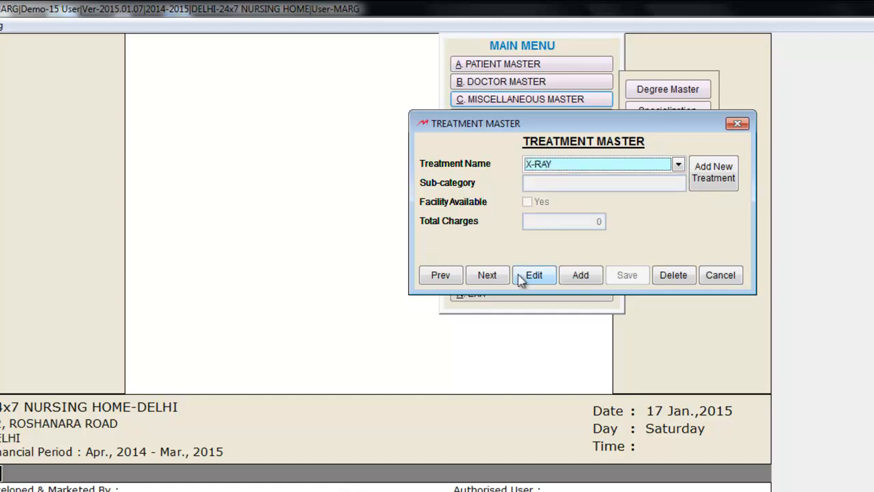
left_click(534, 276)
left_click(591, 245)
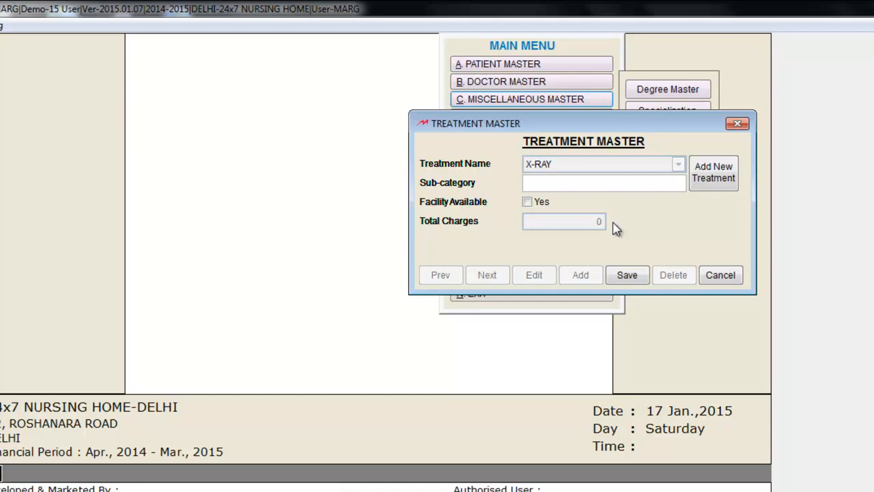
type("Hand")
left_click(628, 275)
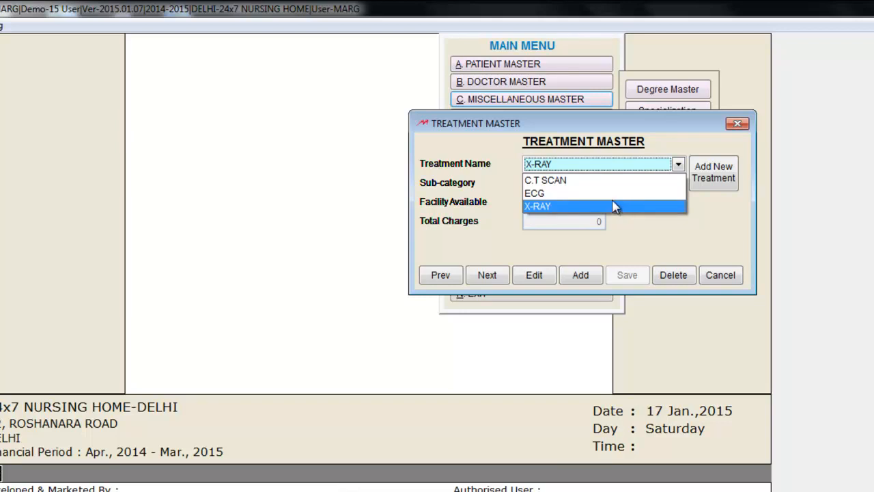
Step: Edit and save ECG, then mark X-RAY as an available facility
left_click(614, 203)
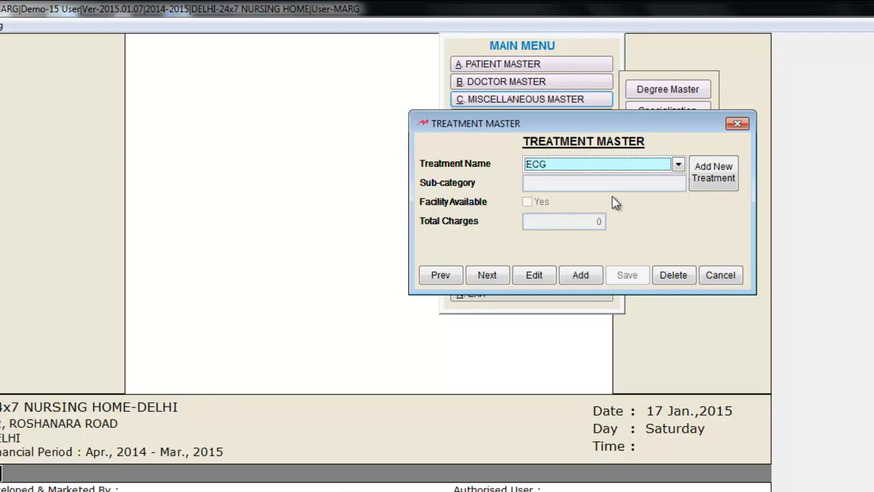
left_click(541, 276)
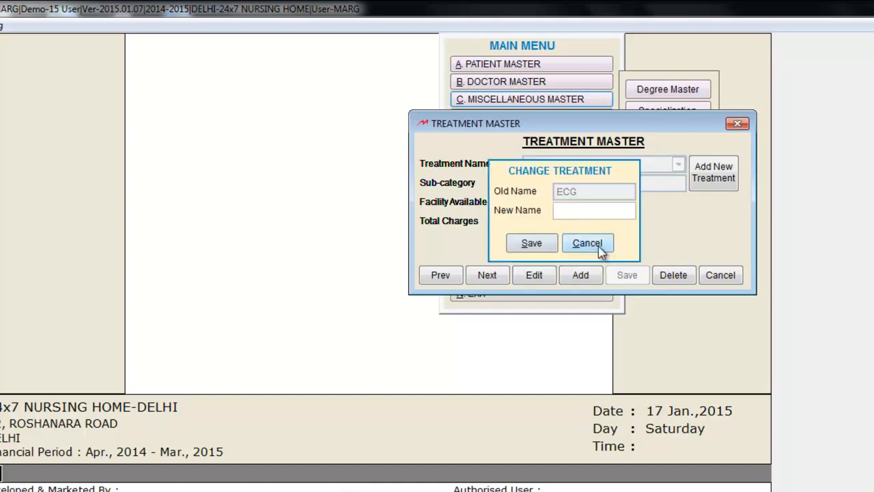
left_click(600, 250)
left_click(531, 206)
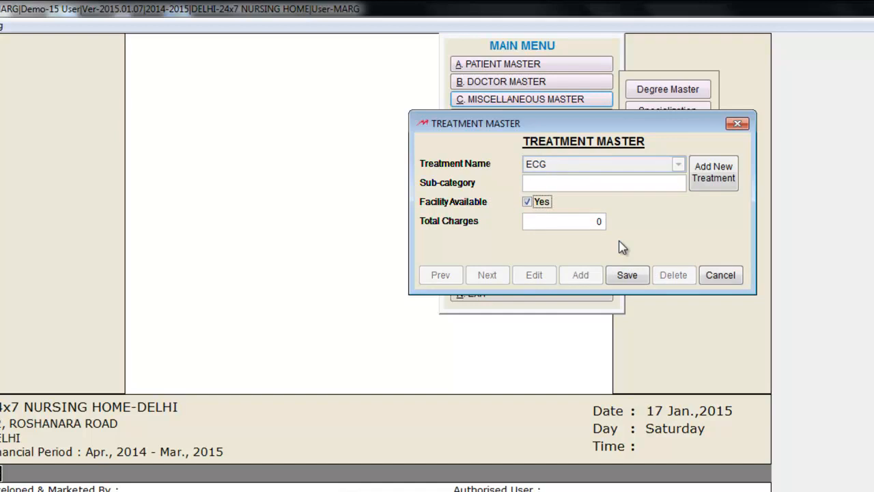
left_click(626, 274)
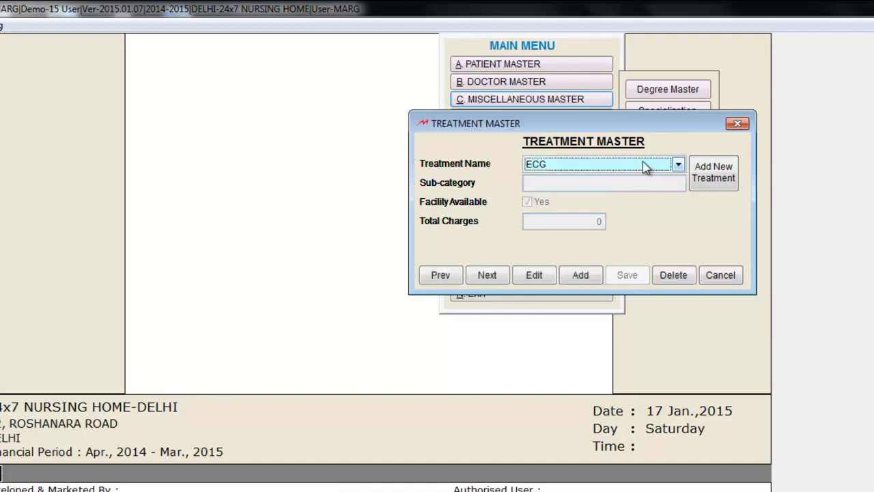
left_click(645, 167)
left_click(591, 208)
left_click(545, 278)
left_click(605, 245)
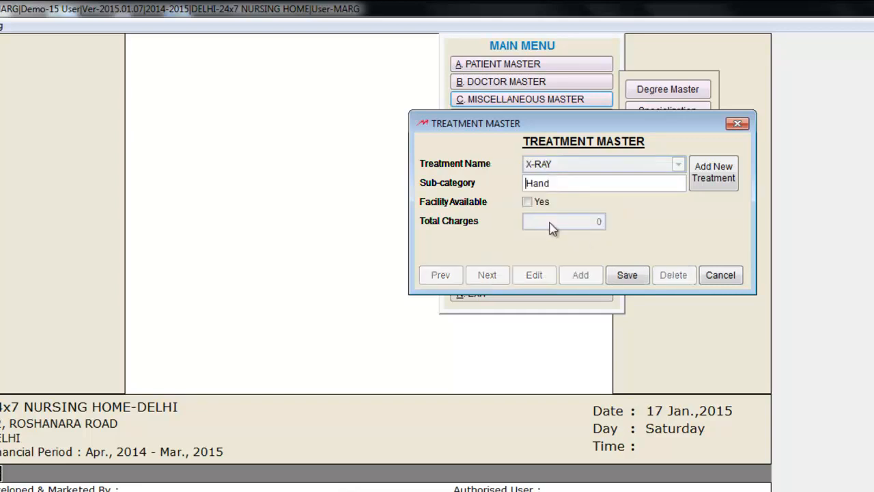
left_click(536, 203)
left_click(632, 280)
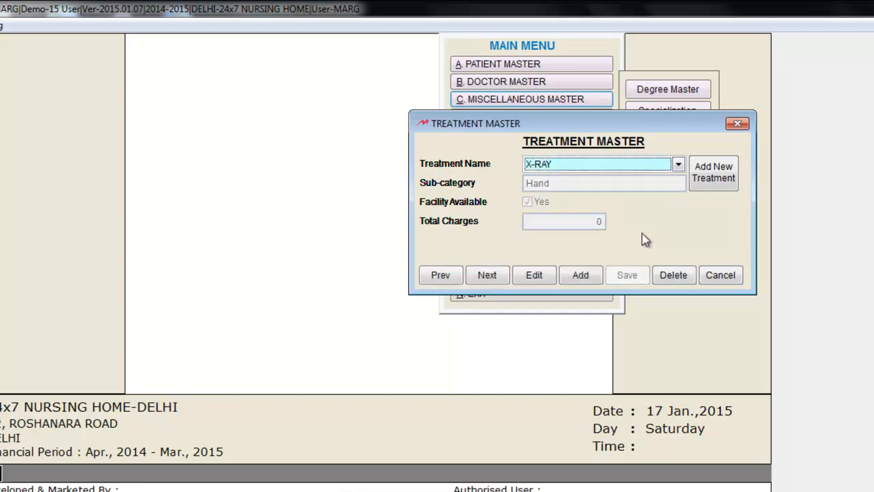
Step: Mark C.T SCAN as an available facility and set its total charges to 2500
left_click(610, 166)
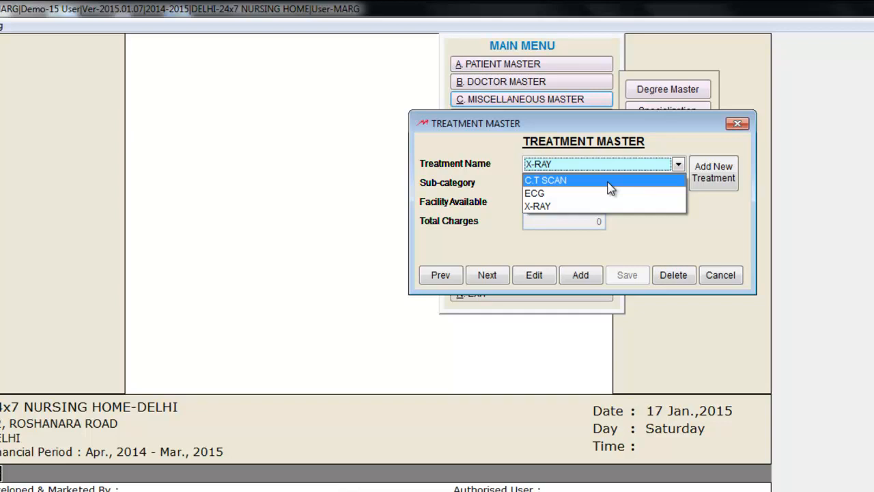
left_click(609, 181)
left_click(534, 277)
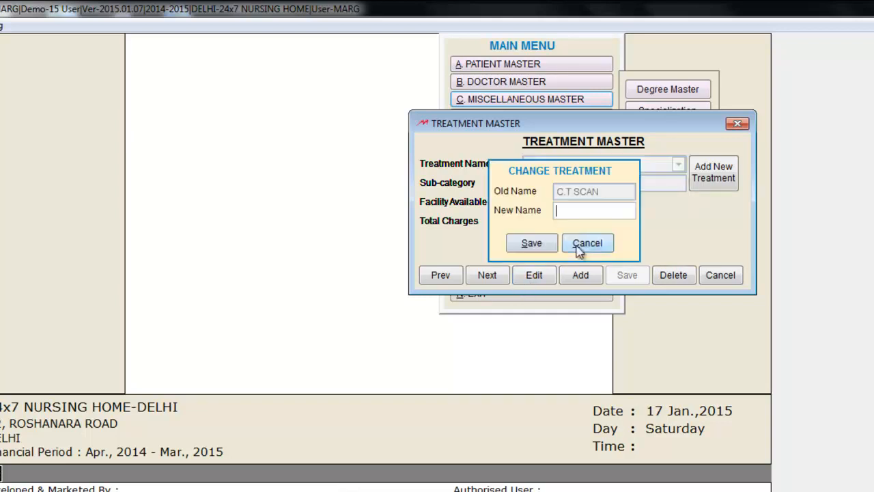
left_click(580, 244)
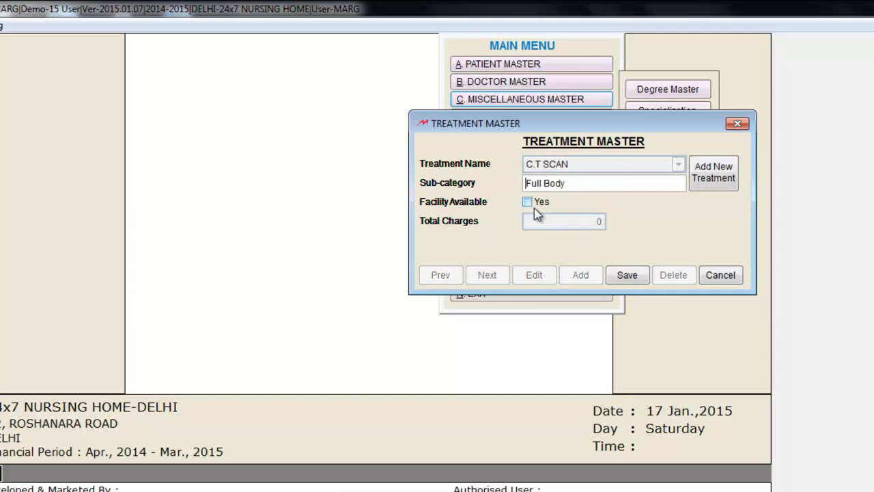
left_click(528, 201)
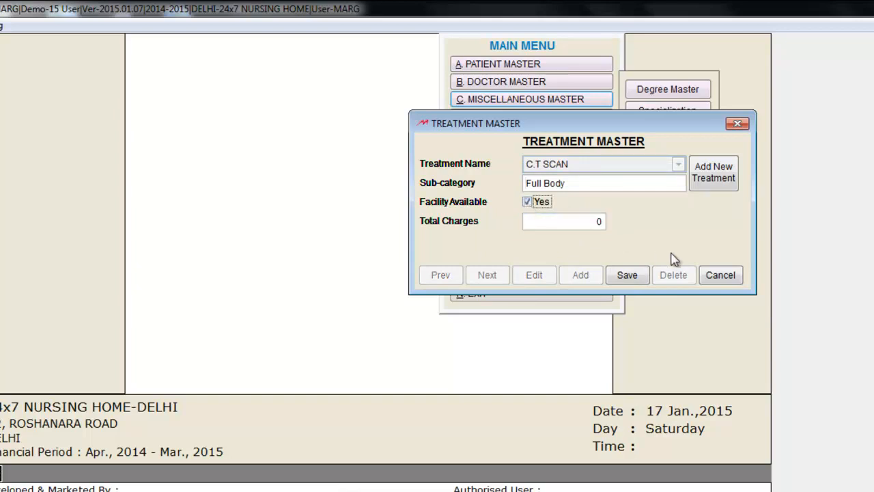
left_click(627, 275)
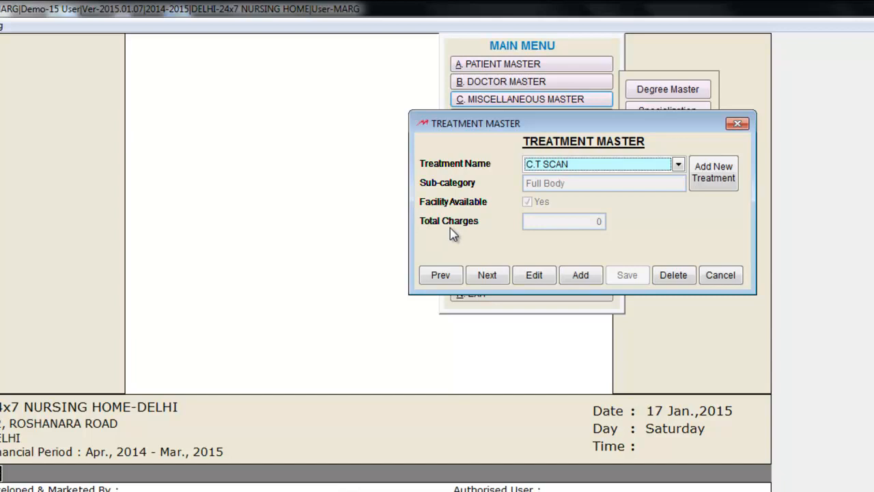
left_click(534, 275)
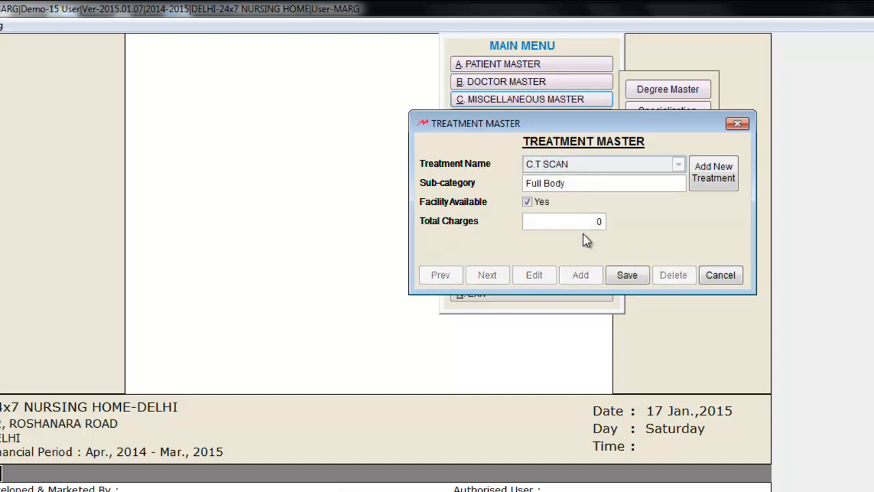
left_click(585, 224)
key("BackSpace")
type("2500")
left_click(628, 274)
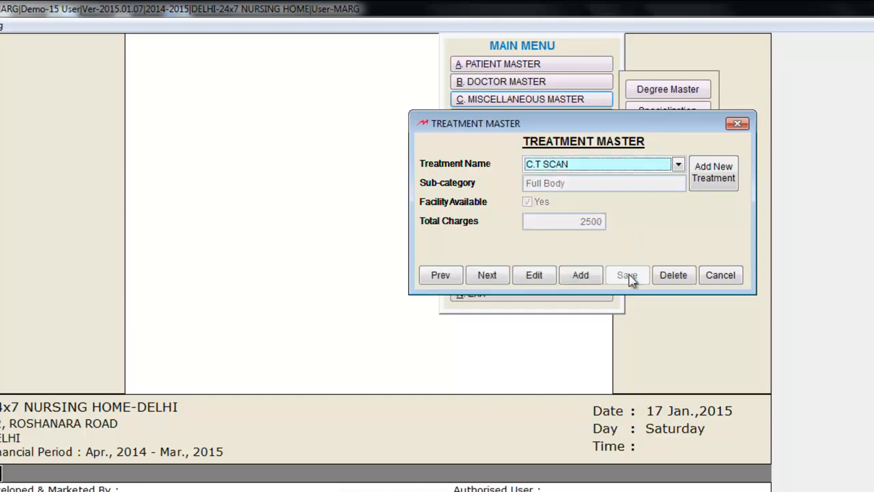
Step: Set X-RAY's total charges to 300
left_click(639, 165)
left_click(598, 212)
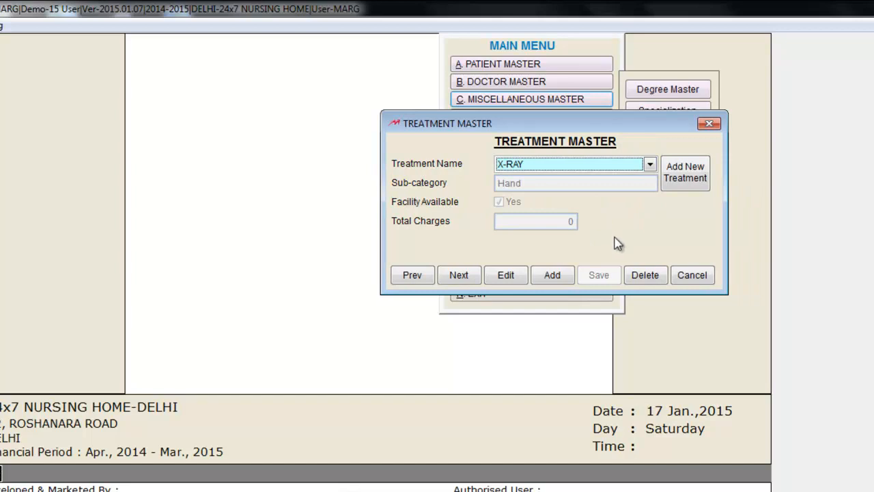
left_click(524, 274)
left_click(560, 222)
type("300")
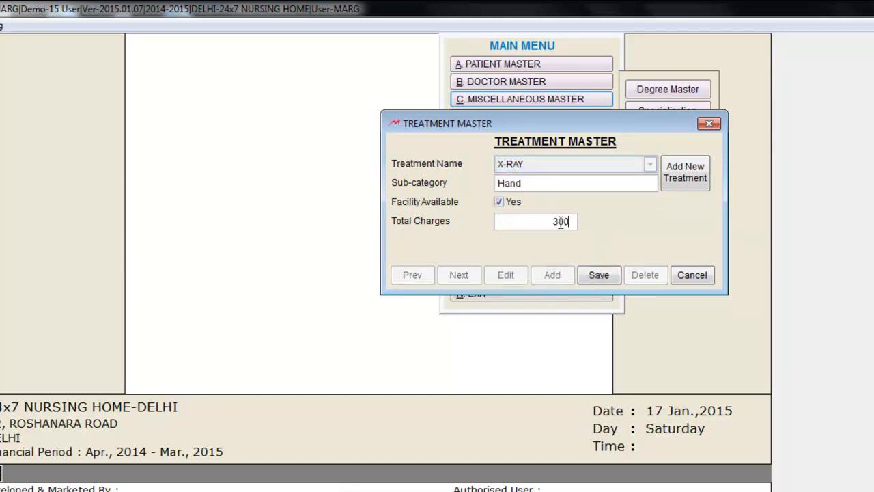
left_click(598, 274)
Step: Set ECG's total charges to 450 and exit the Treatment Master
left_click(614, 161)
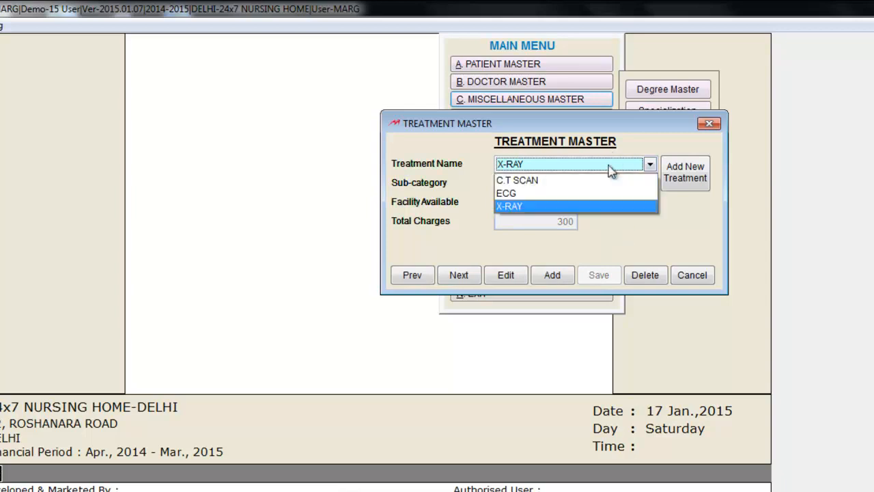
left_click(571, 195)
left_click(506, 274)
left_click(556, 223)
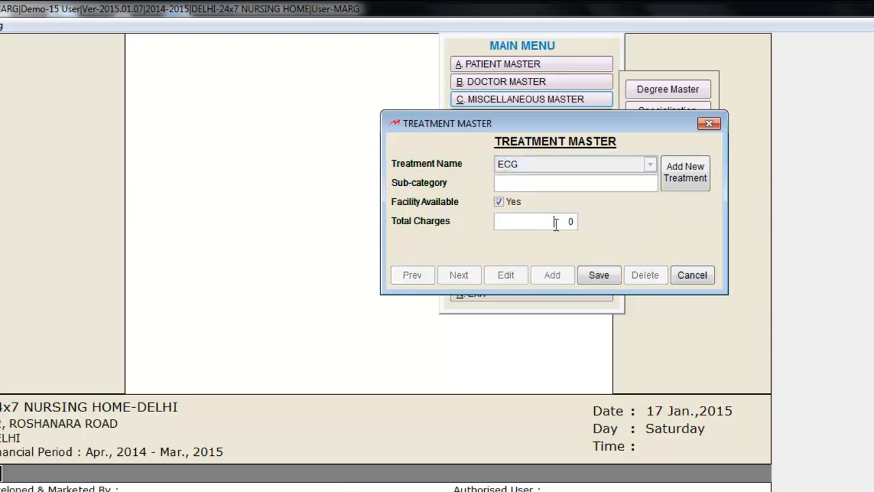
type("450")
left_click(599, 275)
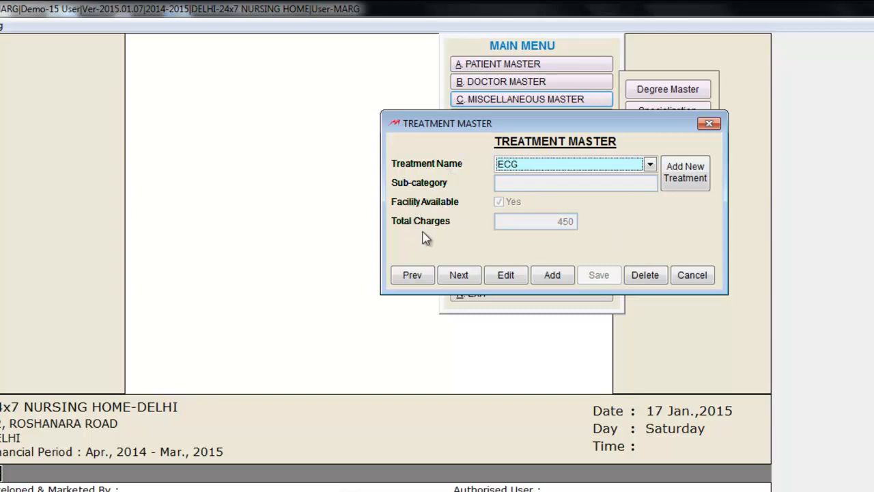
left_click(690, 274)
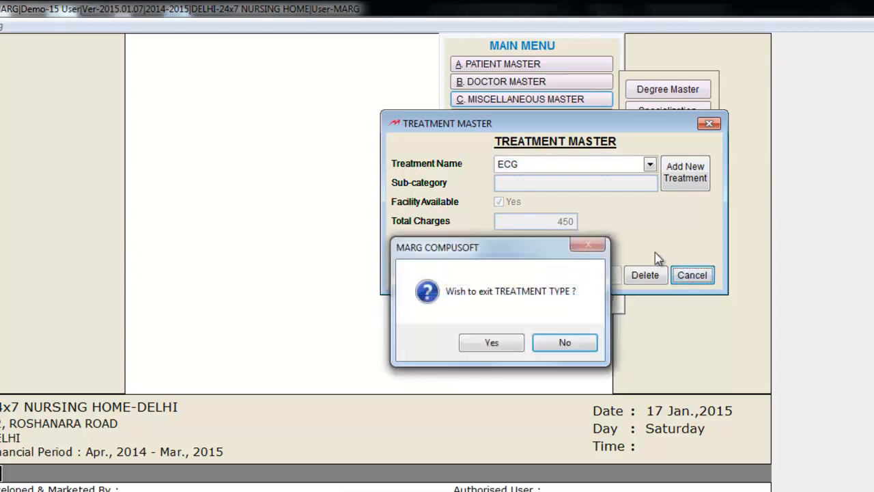
left_click(497, 344)
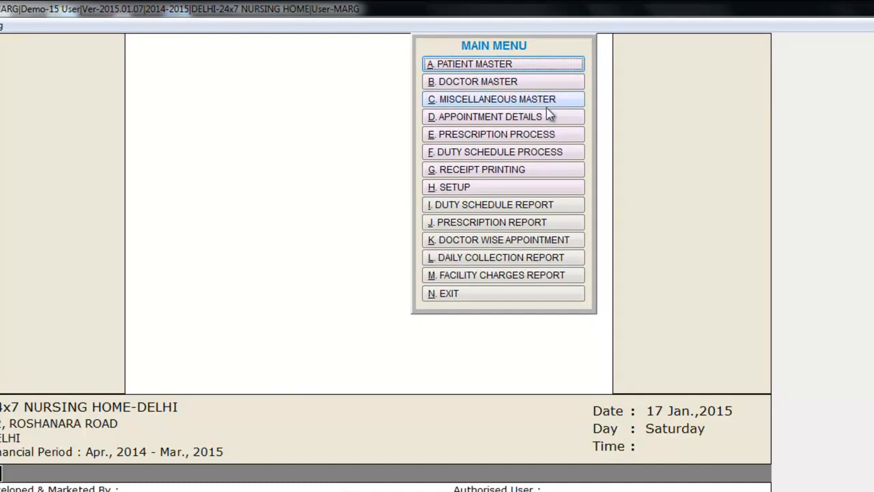
Step: Start a new doctor record with the doctor's name, father's name, birth and joining dates, and local address
left_click(535, 82)
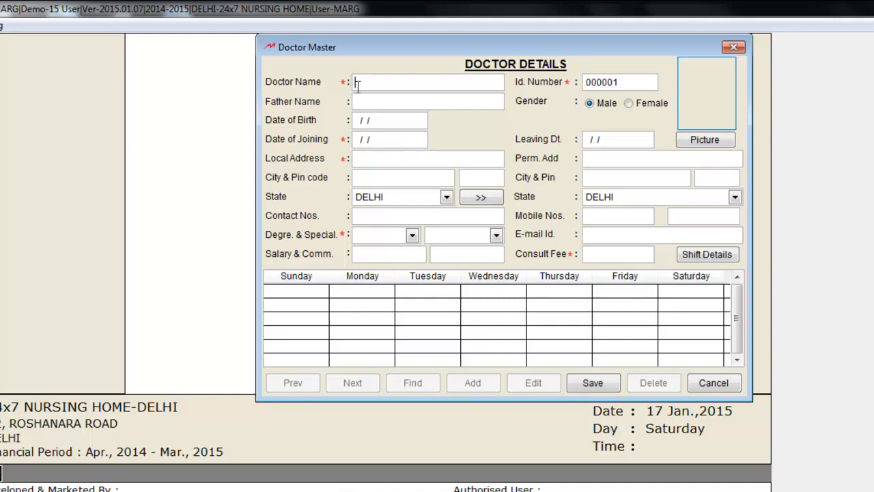
key("Tab")
key("Tab")
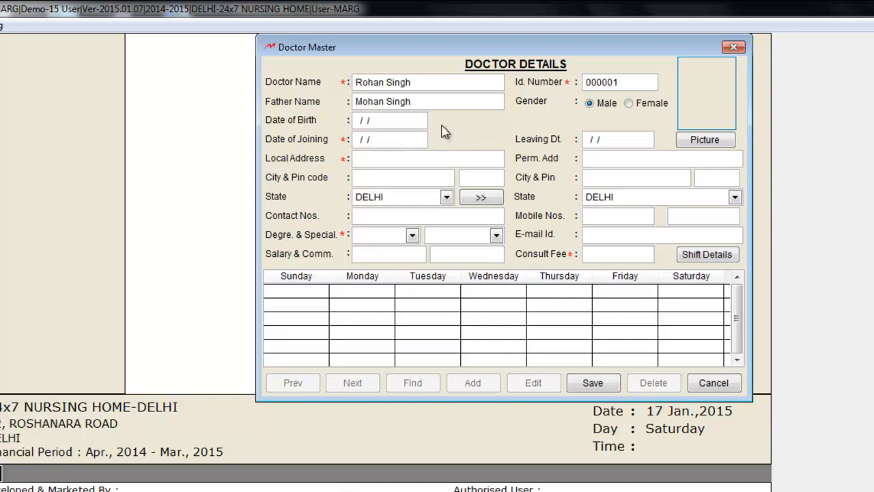
type("10111979")
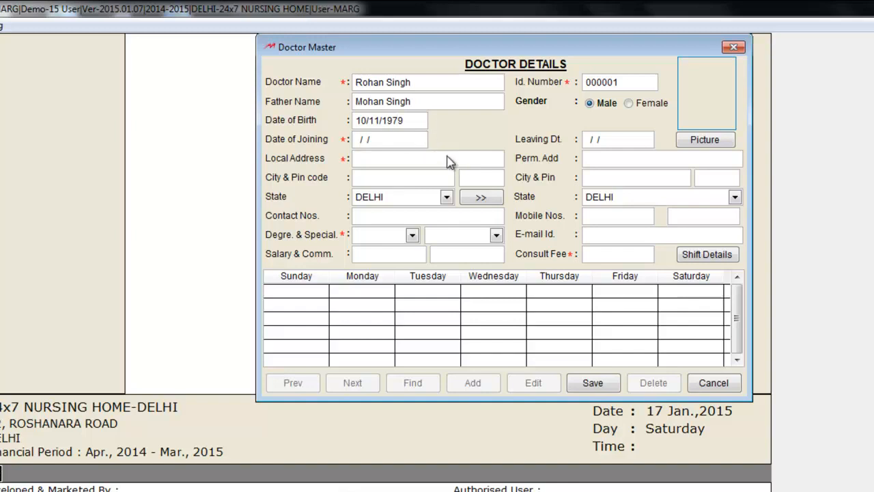
key("Return")
type("15092013")
left_click(446, 157)
type("Roshanara Road")
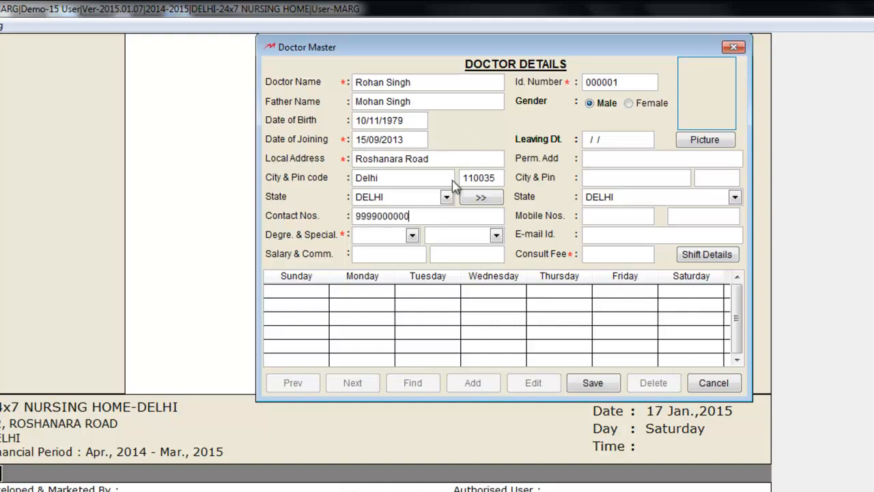
Step: Set degree M.B.B.S, heart specialisation, salary 100000, commission 800, the e-mail and 500 consult fee
left_click(412, 235)
left_click(401, 253)
left_click(496, 235)
left_click(484, 252)
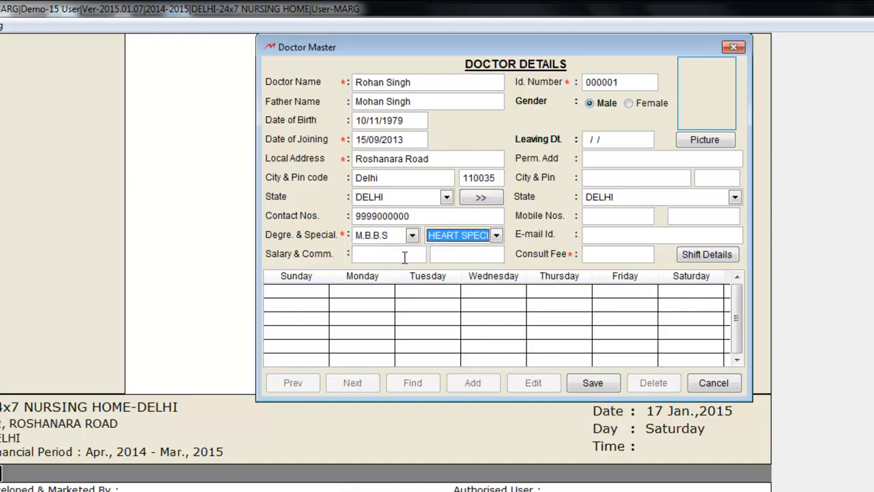
left_click(404, 254)
type("100000")
left_click(459, 254)
type("800")
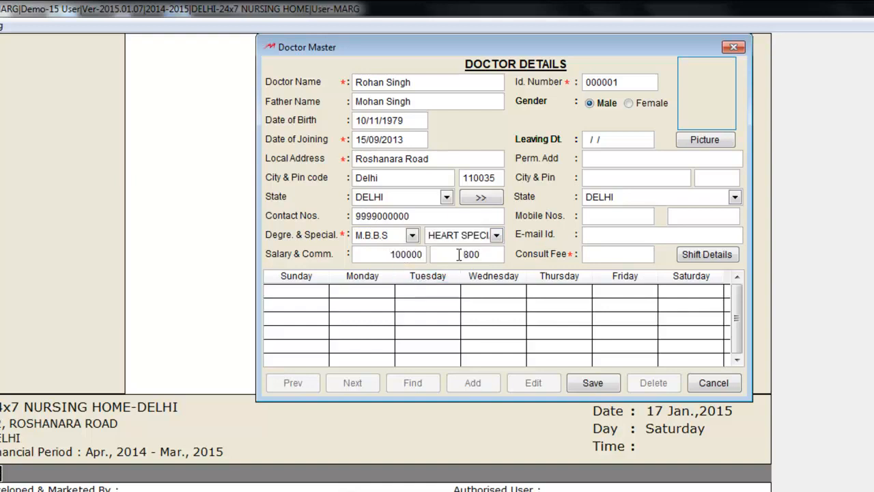
left_click(480, 197)
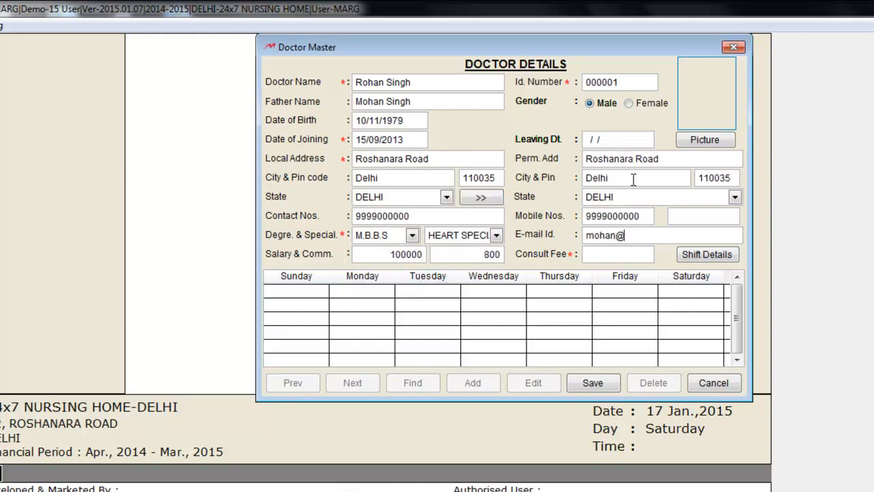
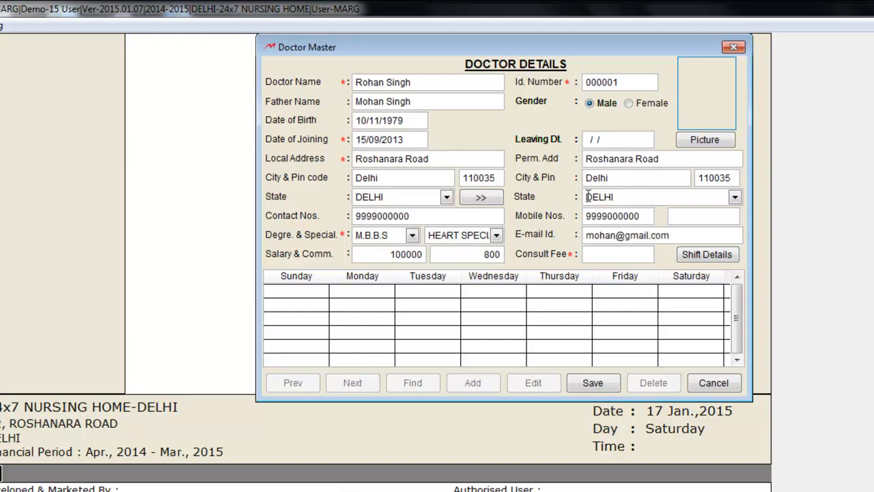
left_click(619, 255)
type("500")
left_click(692, 264)
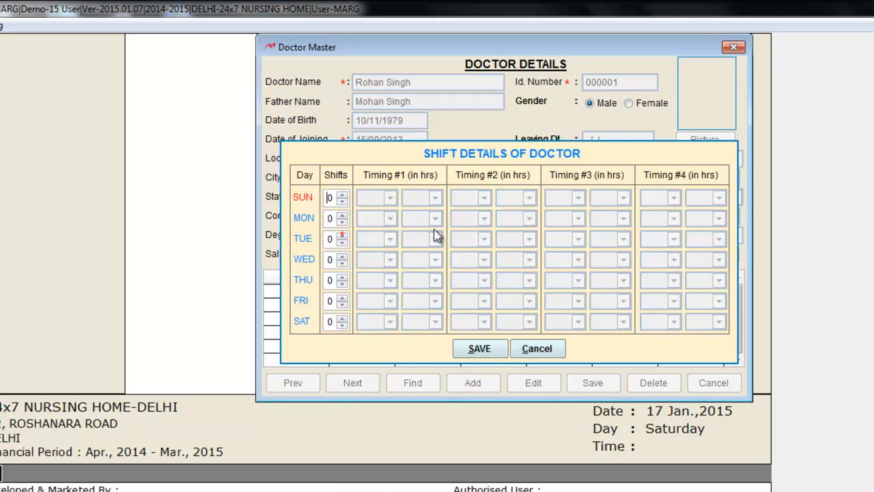
Step: Give Sunday one 03:00–05:00 shift and Monday three shifts, and save the shift timings
left_click(342, 196)
left_click(387, 197)
left_click(380, 290)
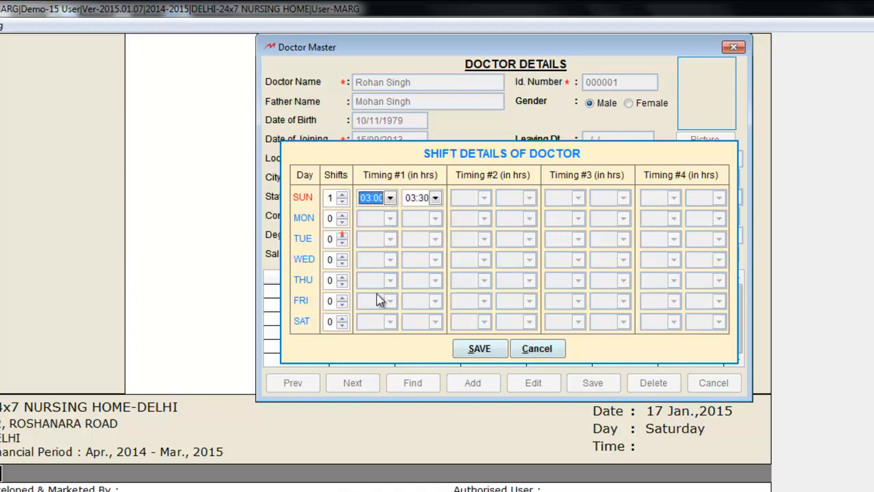
left_click(435, 198)
left_click(415, 254)
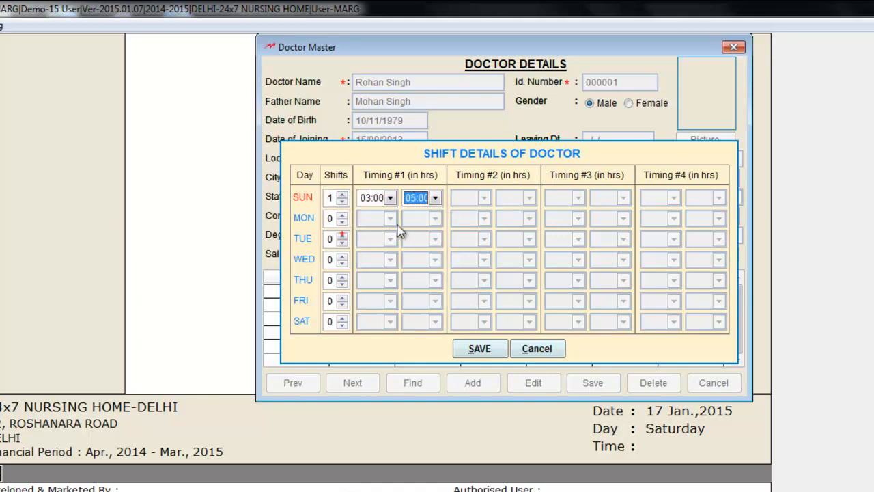
left_click(342, 215)
left_click(342, 215)
left_click(344, 216)
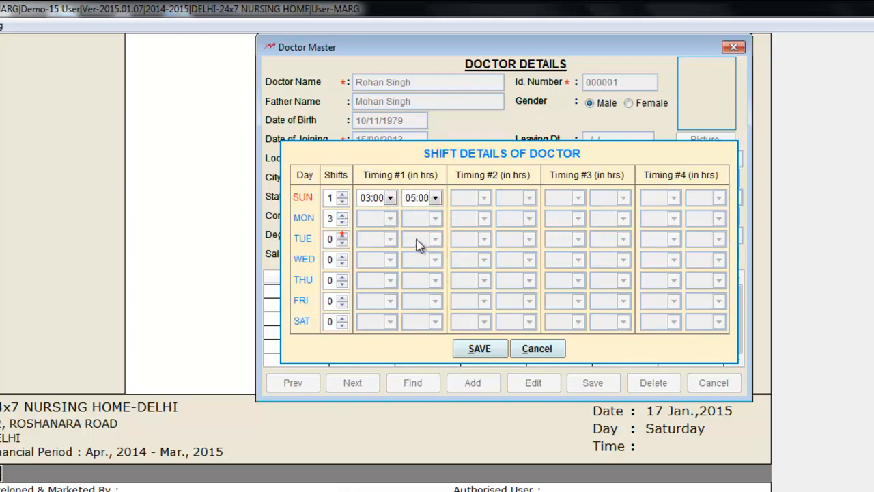
left_click(390, 218)
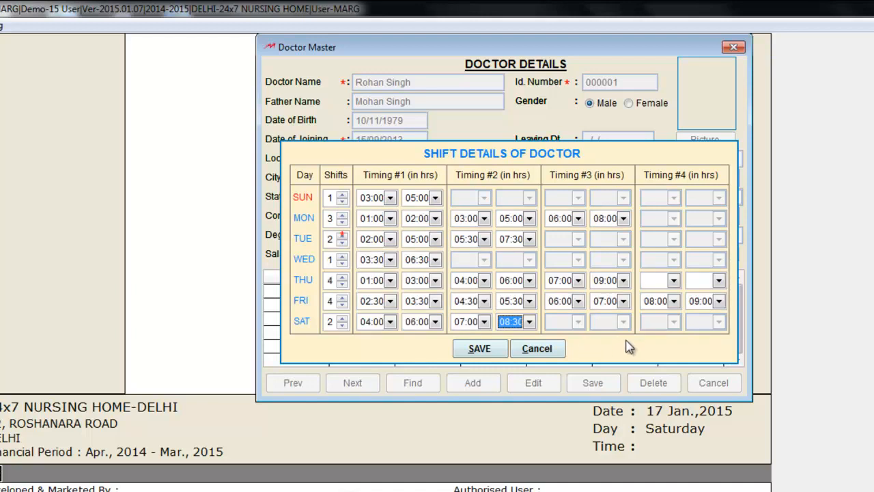
left_click(482, 350)
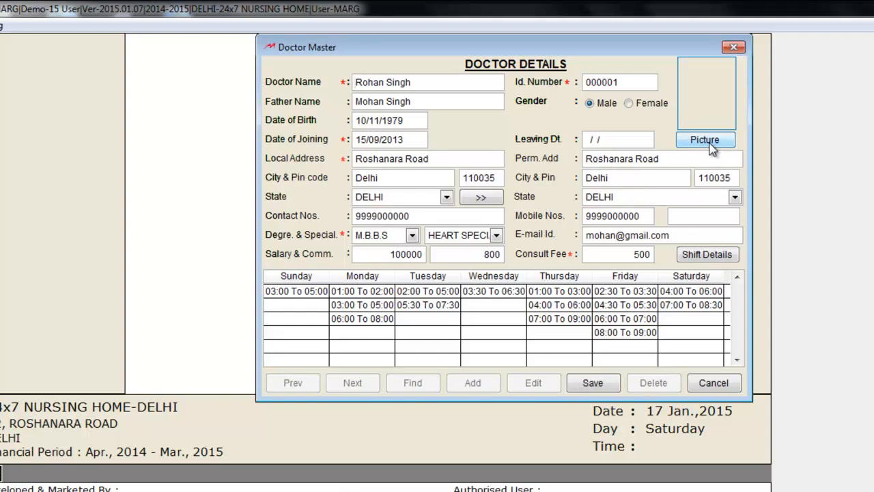
Step: Save the doctor record and exit to the main menu
left_click(591, 384)
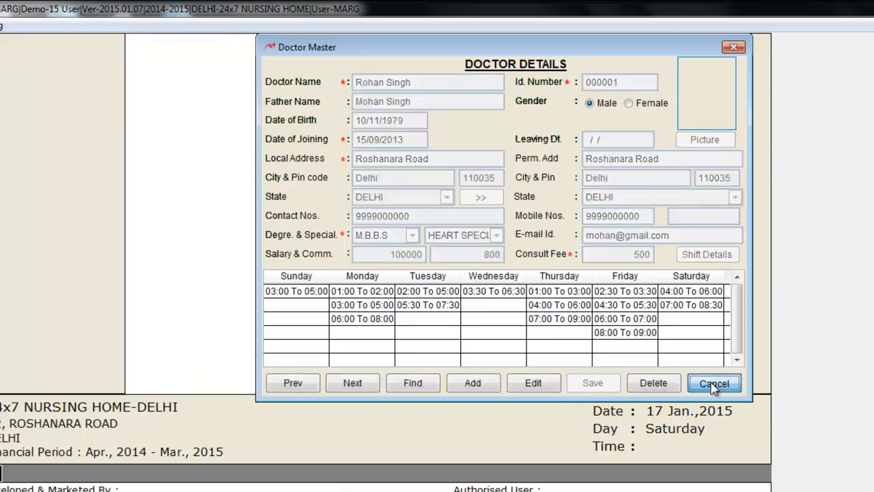
left_click(712, 384)
left_click(473, 342)
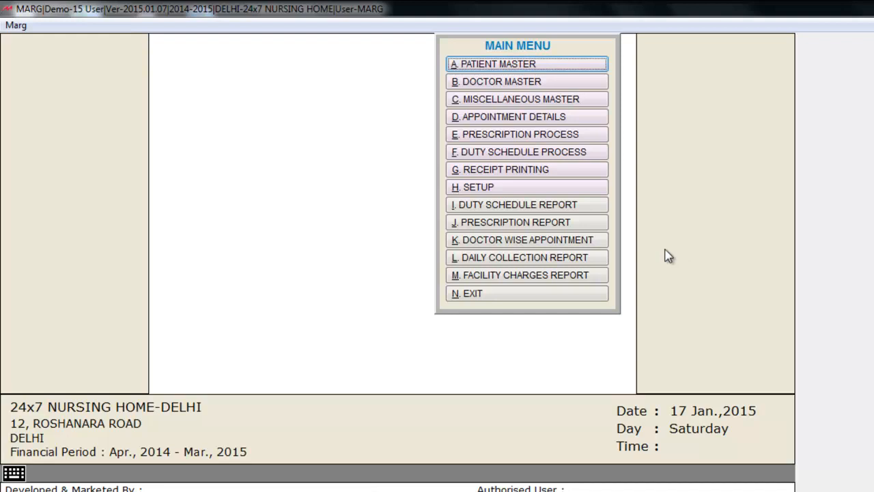
Step: Load the duty schedule for 17/01/2015 to 23/01/2015 in the Duty Schedule Process
left_click(567, 157)
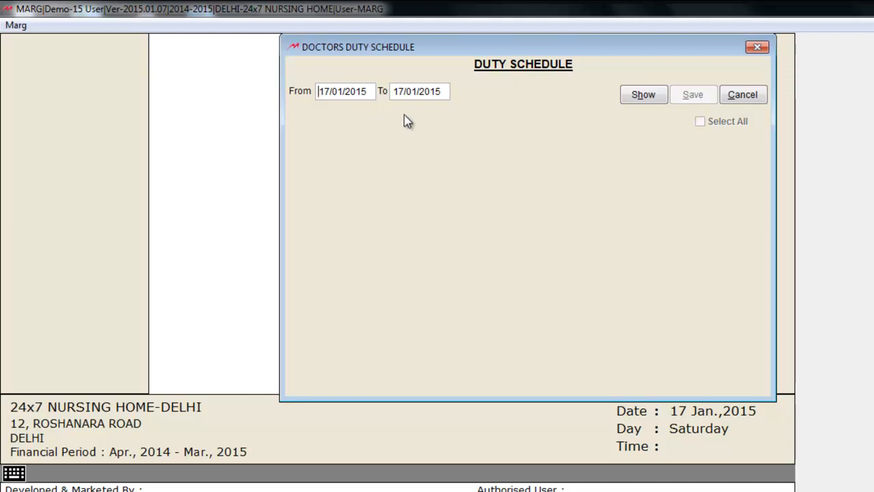
left_click(396, 90)
key("BackSpace")
type("23")
left_click(640, 102)
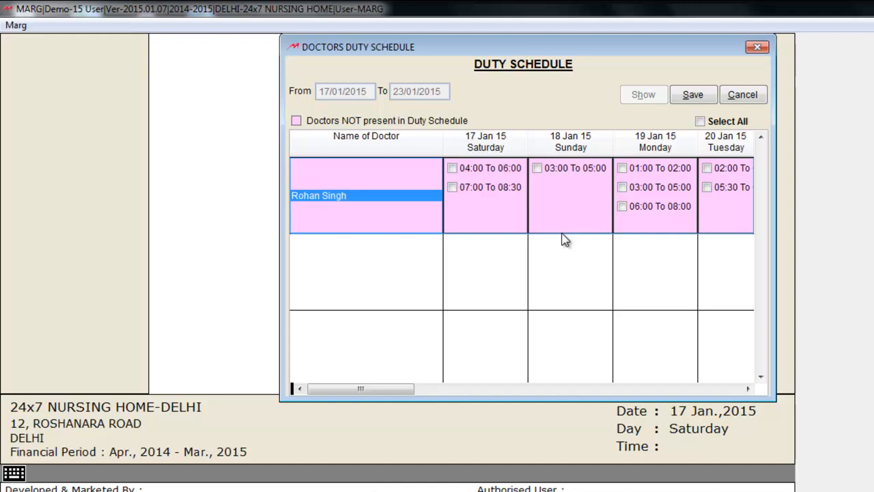
Step: Tick every time slot, including Saturday 04:00 To 06:00, and save the schedule
left_click_drag(412, 391, 662, 395)
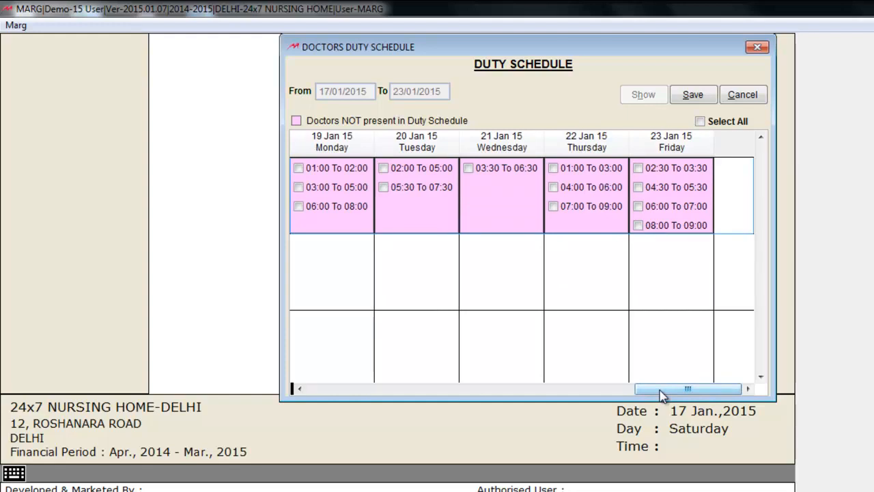
left_click_drag(661, 395, 385, 394)
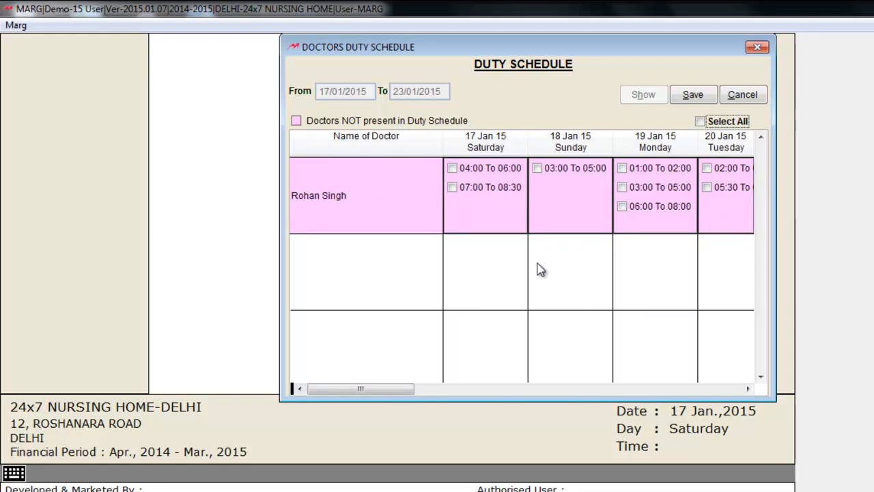
left_click(700, 122)
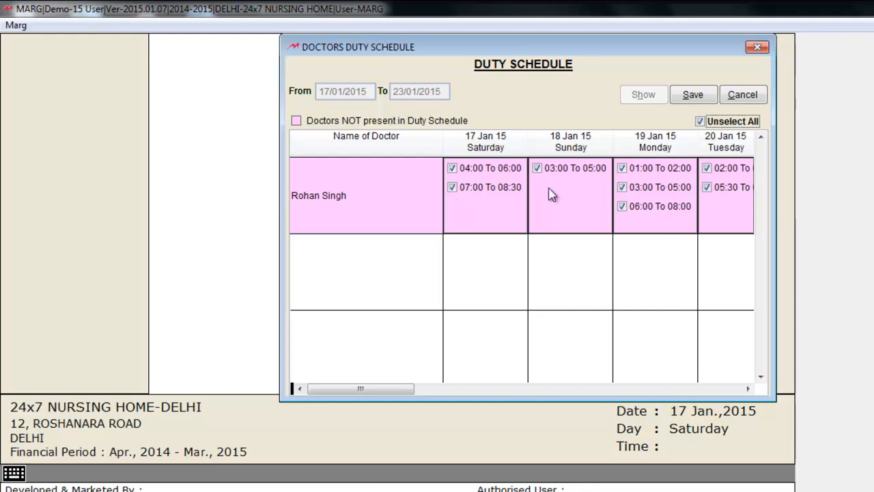
left_click(539, 169)
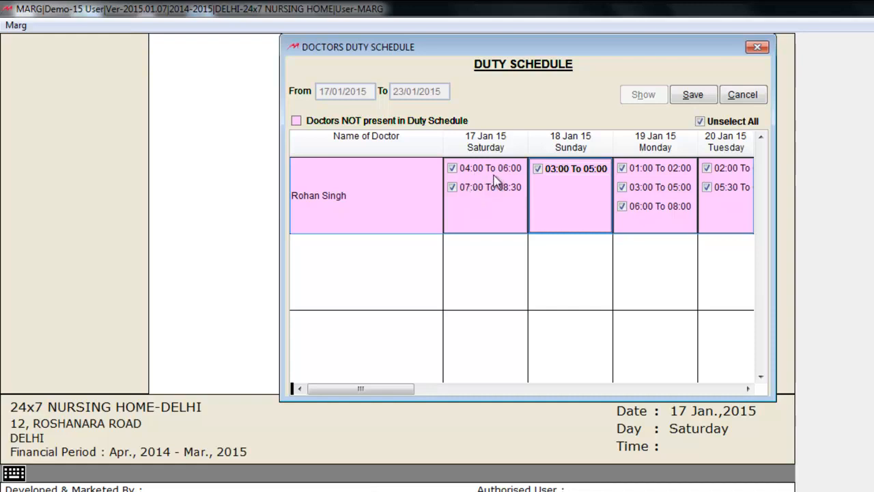
left_click(454, 170)
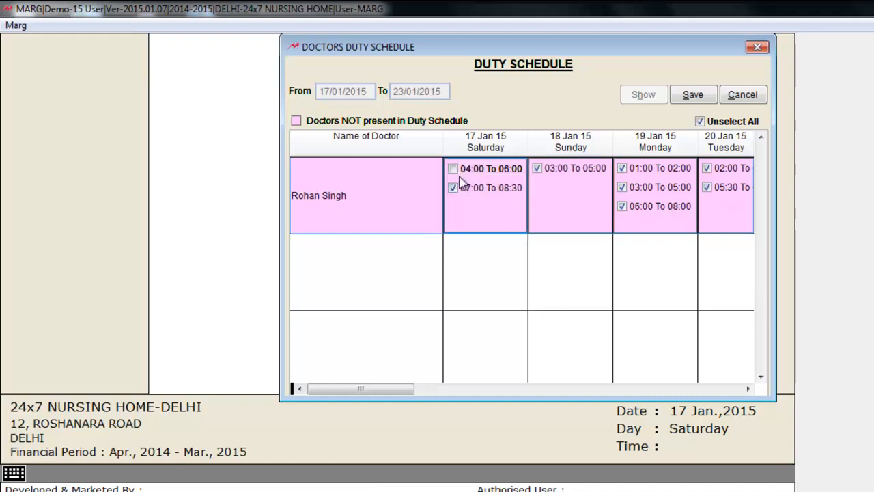
left_click(453, 169)
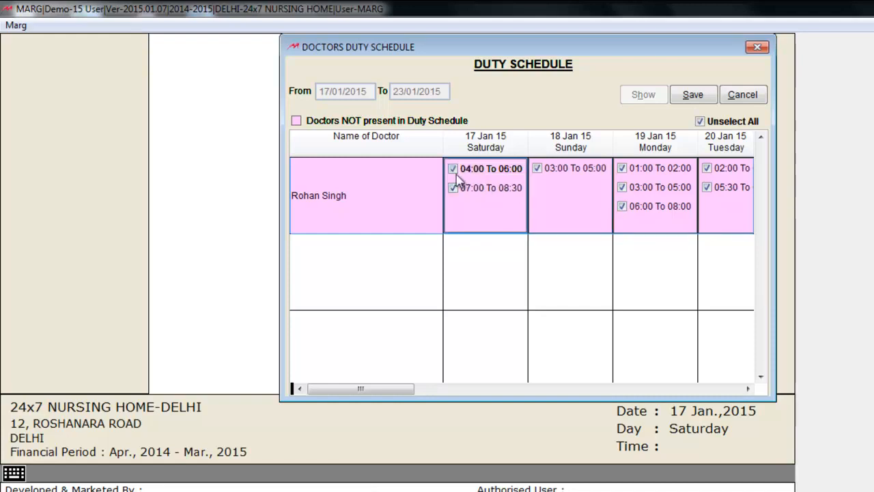
left_click(691, 97)
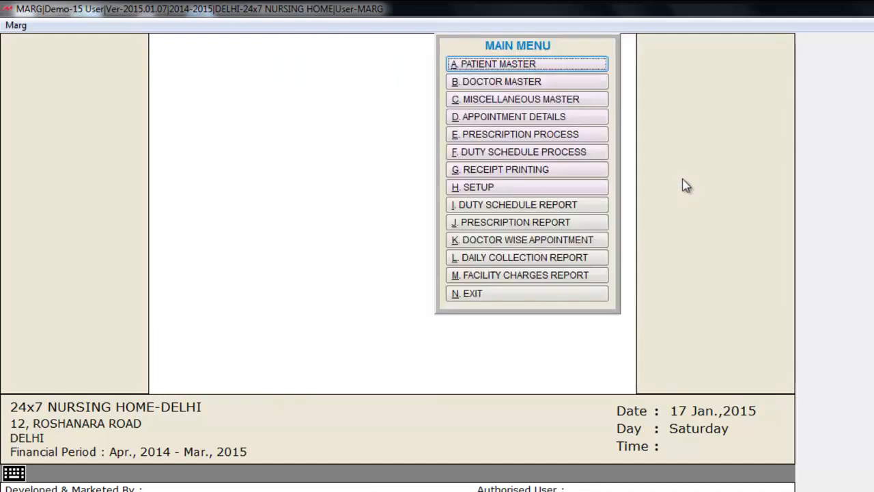
left_click(590, 206)
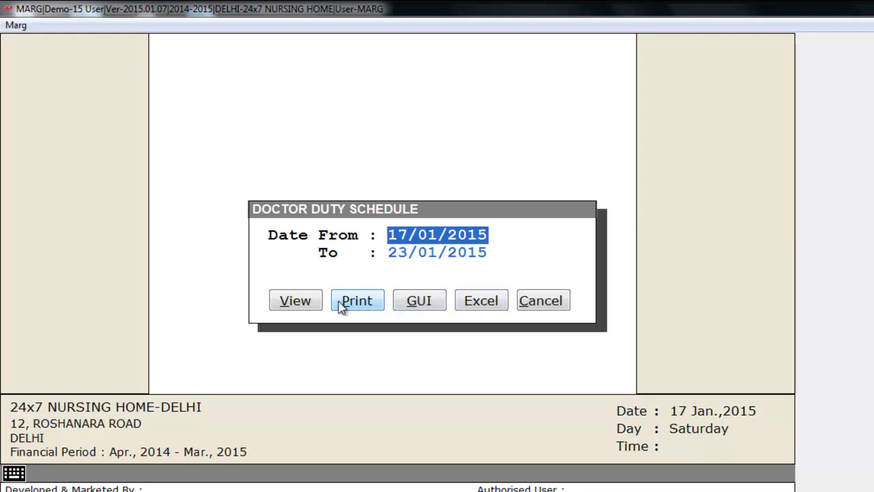
left_click(296, 301)
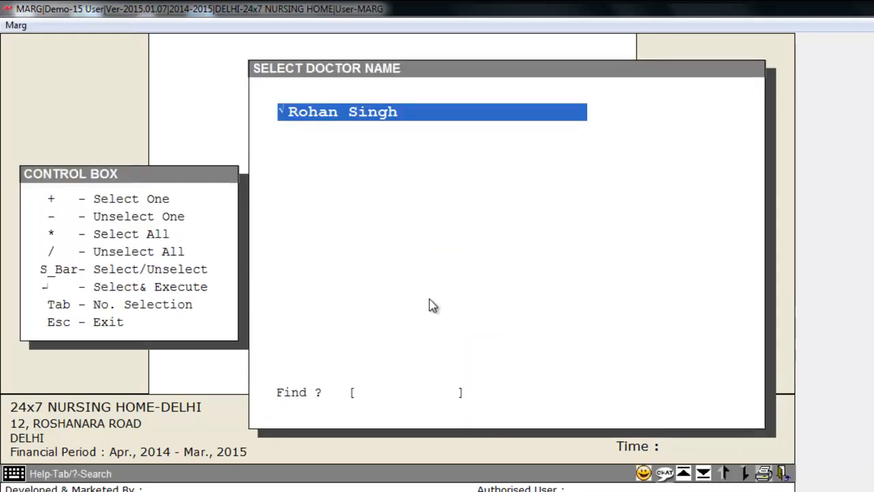
key("Return")
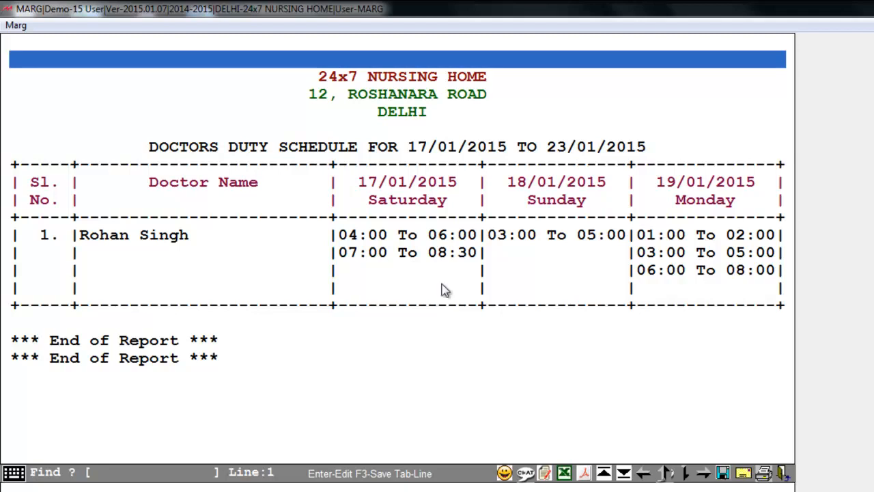
left_click(575, 237)
left_click(430, 362)
left_click(483, 335)
key("Escape")
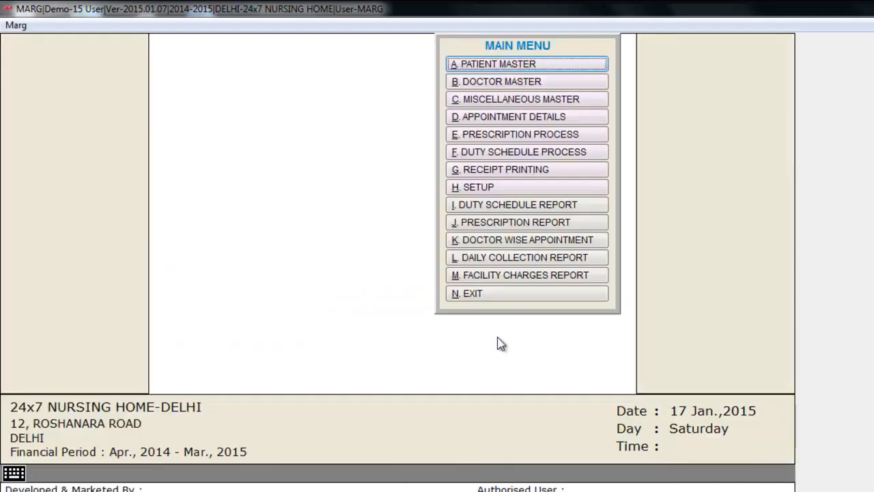
Step: Enter the patient's name, address and age 23 in a new Patient Master record
left_click(577, 66)
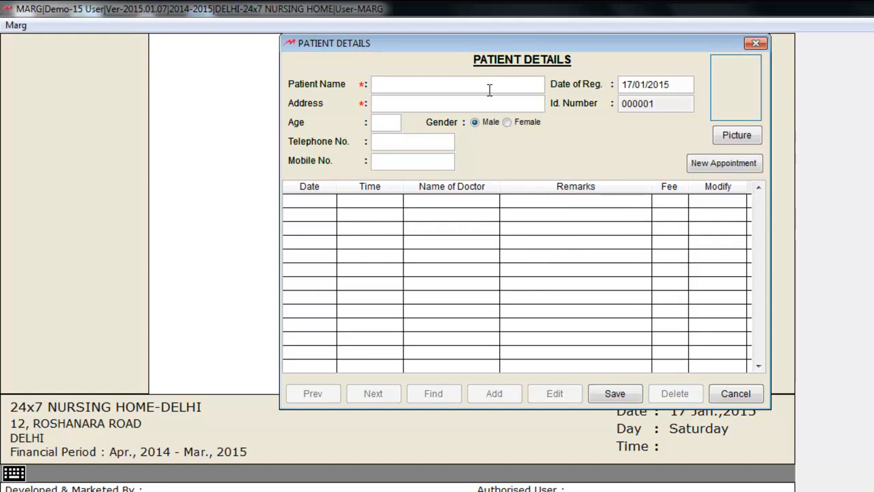
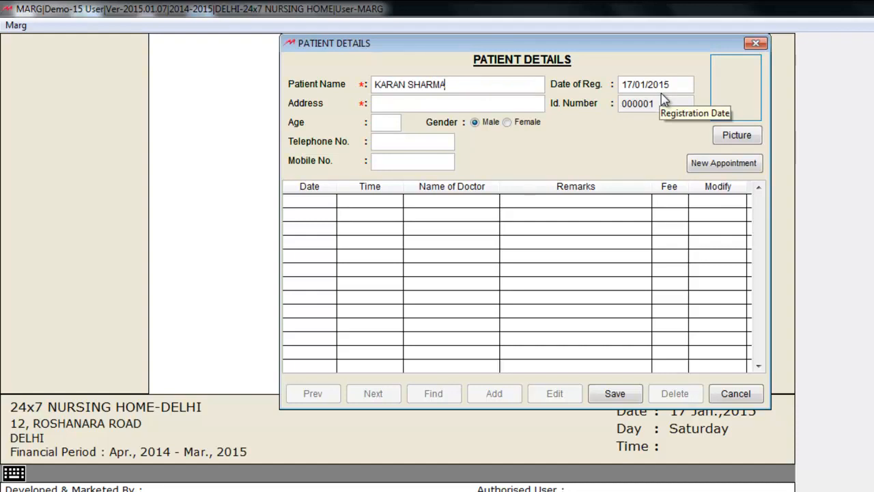
key("Return")
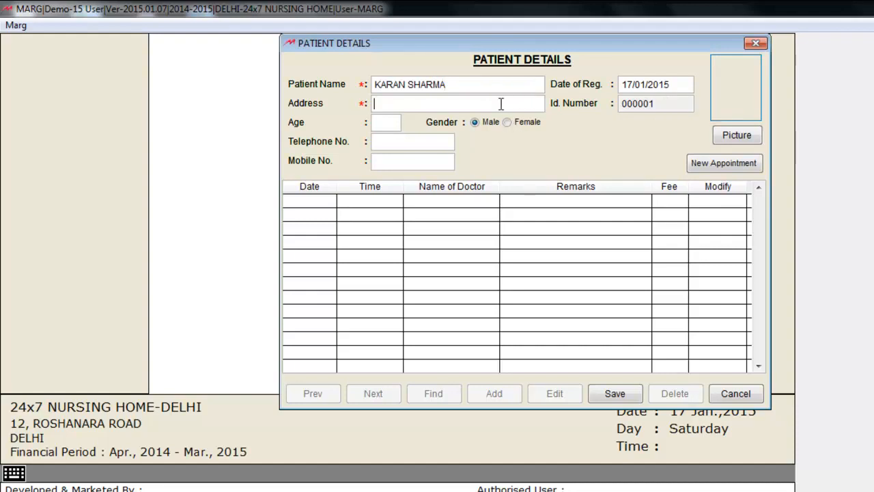
type("Rohini")
left_click(384, 124)
type("23")
key("Return")
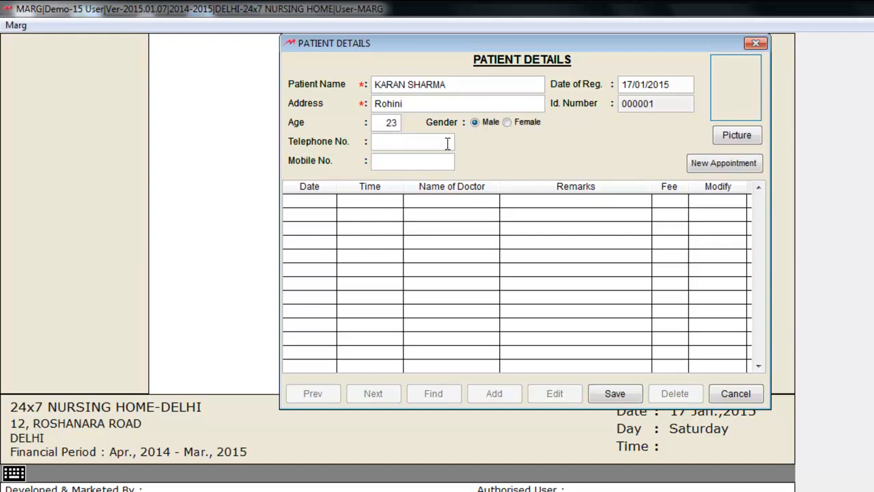
left_click(404, 160)
left_click(711, 168)
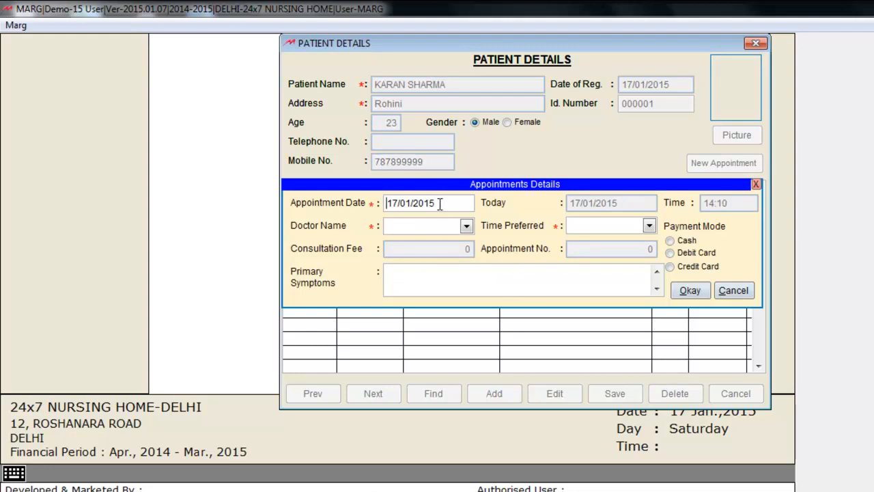
Step: Book a 04:00 To 06:00 cash appointment with the doctor for Fever, then exit patient details
left_click(467, 226)
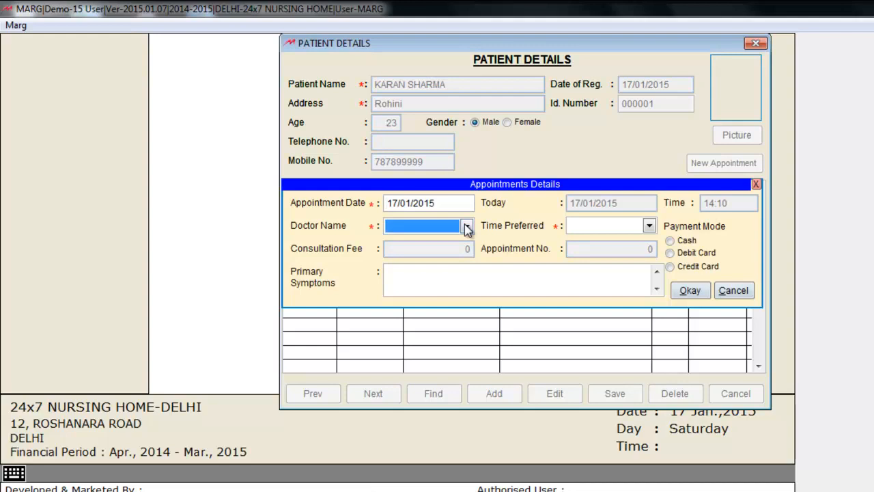
left_click(467, 226)
left_click(452, 243)
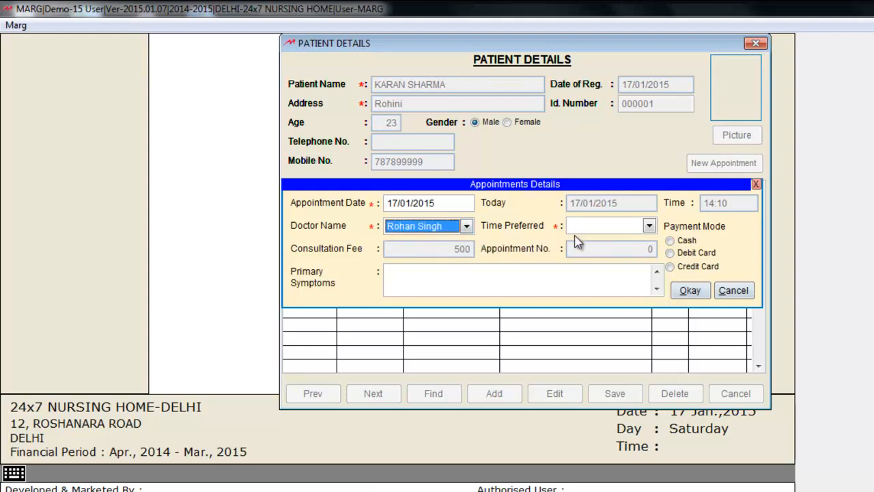
left_click(650, 226)
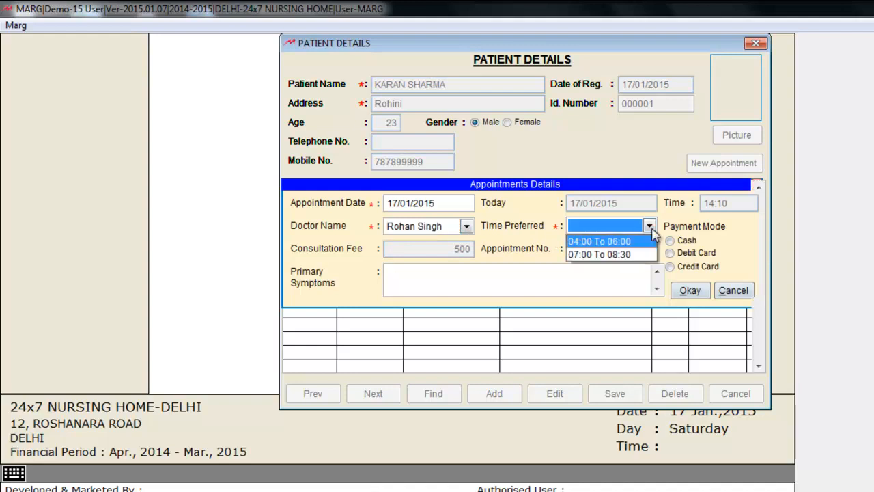
left_click(608, 241)
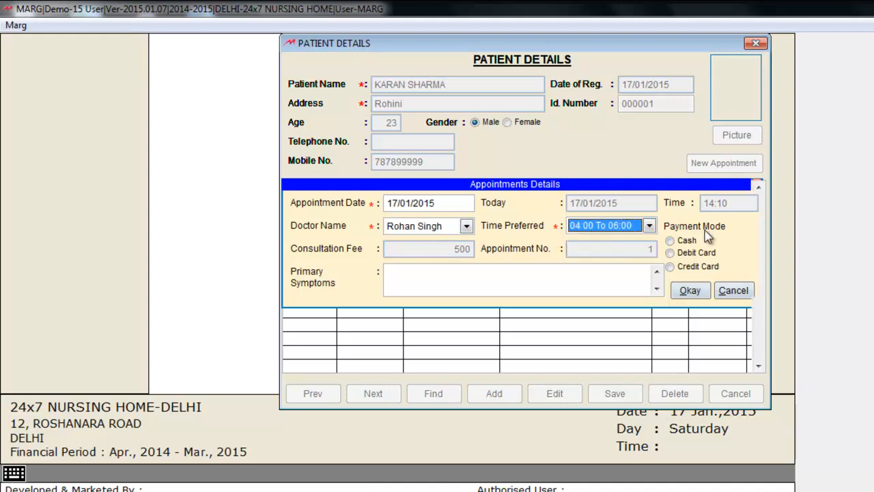
left_click(670, 241)
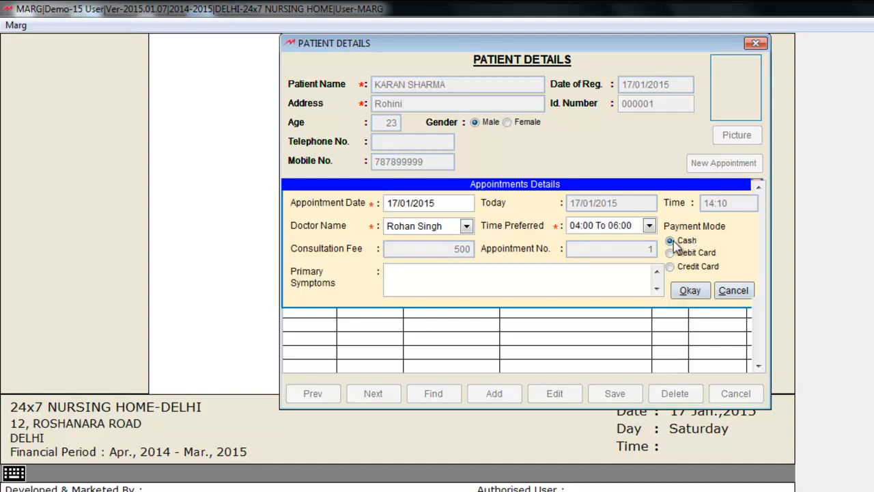
left_click(564, 282)
type("Fever")
left_click(690, 291)
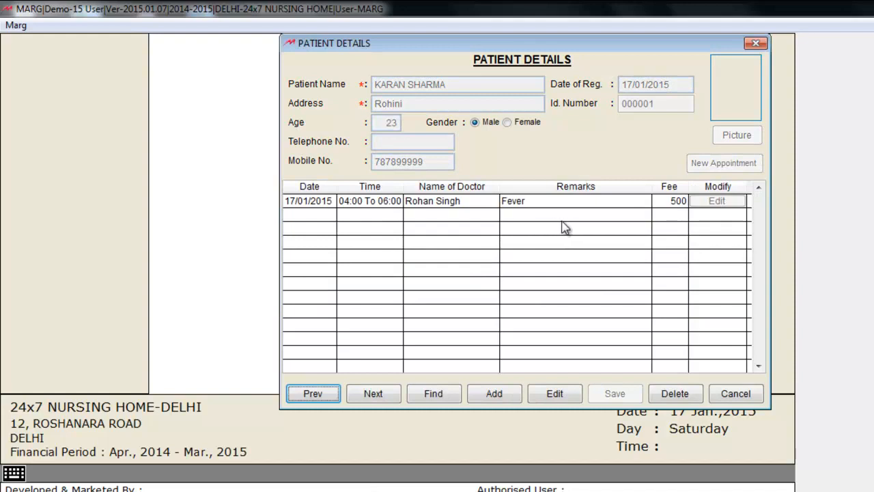
left_click(740, 394)
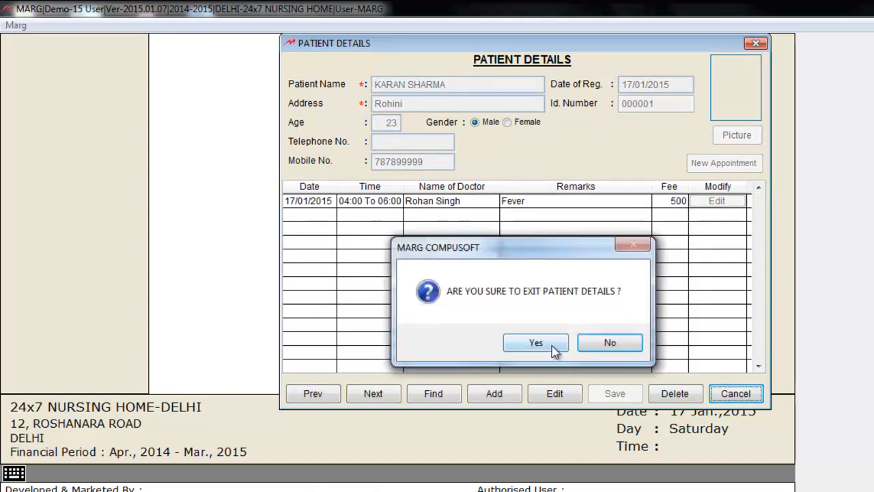
left_click(551, 345)
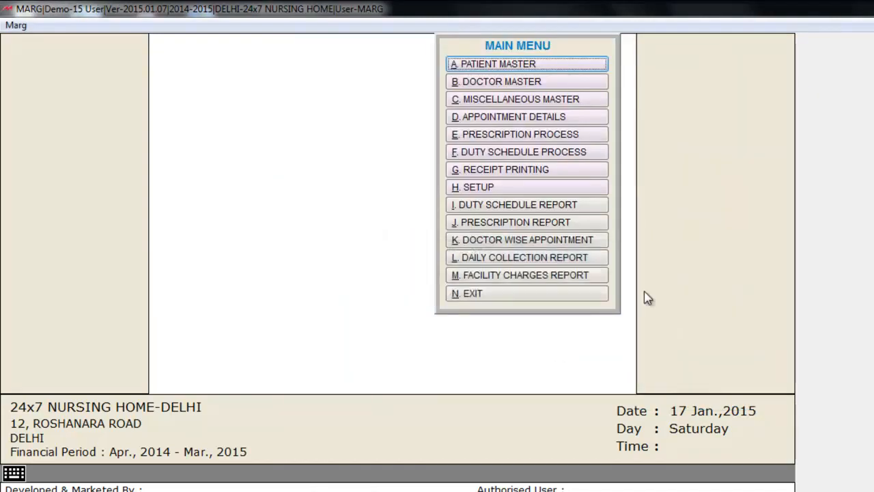
Step: Load appointments for 17/01/2015 to 23/01/2015 and begin adding a new patient
left_click(592, 118)
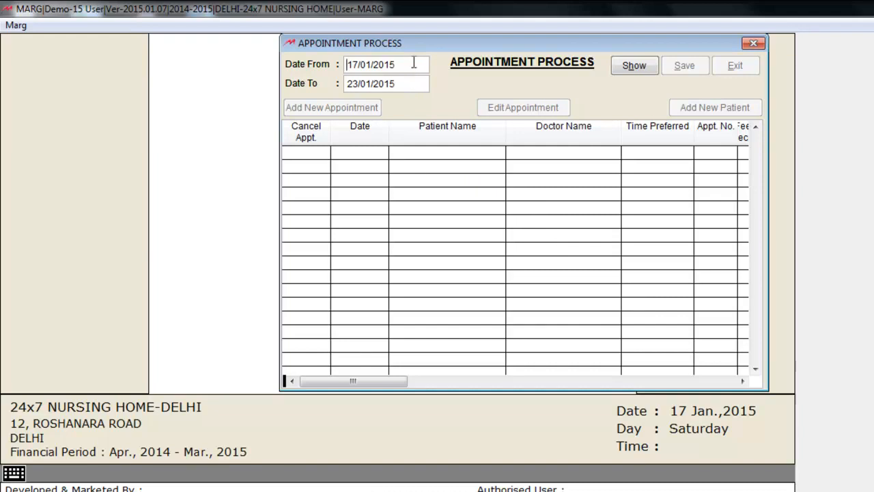
left_click(635, 67)
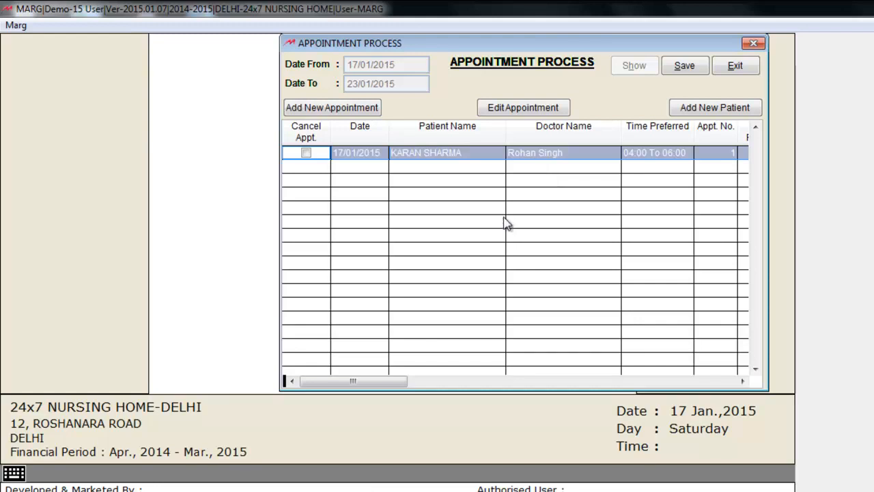
left_click(736, 112)
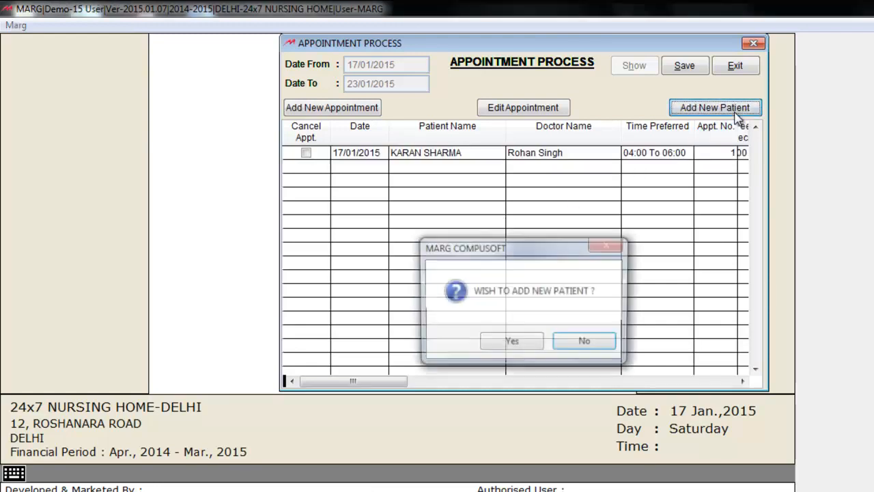
left_click(510, 344)
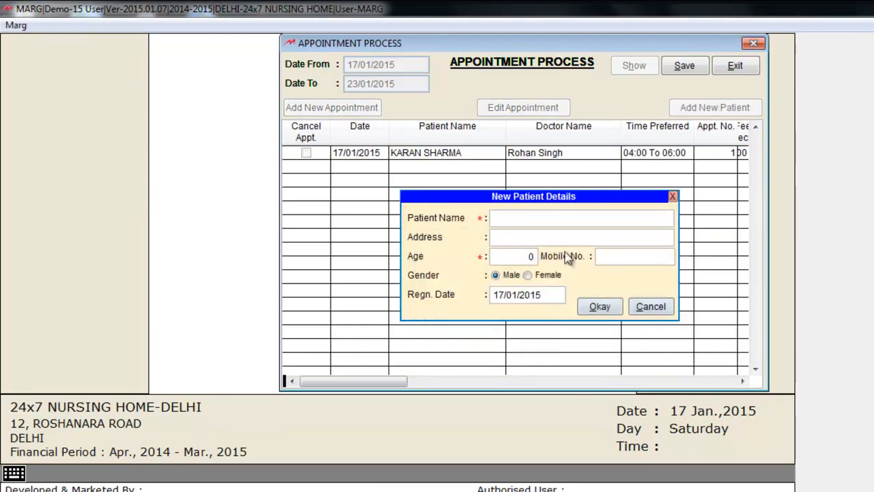
Step: Enter the new patient's name, address, age 34 and mobile number, and save
type("Raman")
left_click(605, 234)
type("Pitam Pura")
left_click(527, 254)
type("34")
left_click(627, 257)
key("Return")
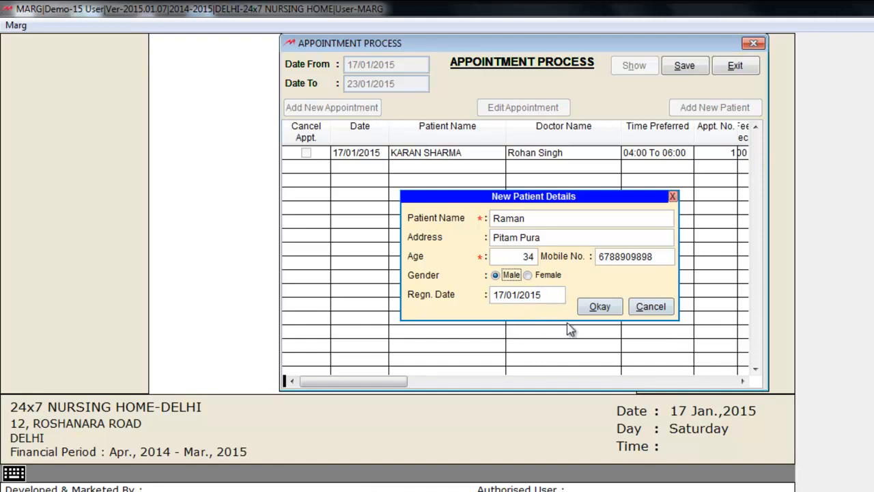
left_click(598, 307)
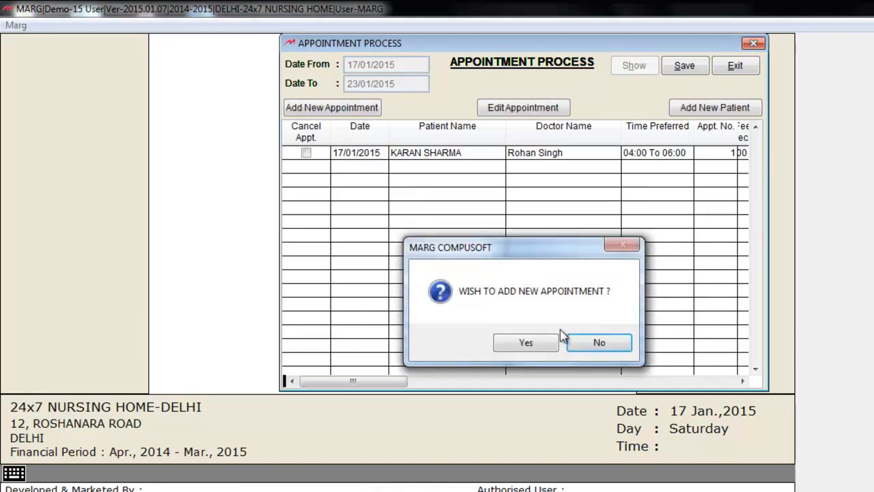
Step: Book the new patient with the doctor at 07:00 To 08:30 for Heart Pain
left_click(526, 342)
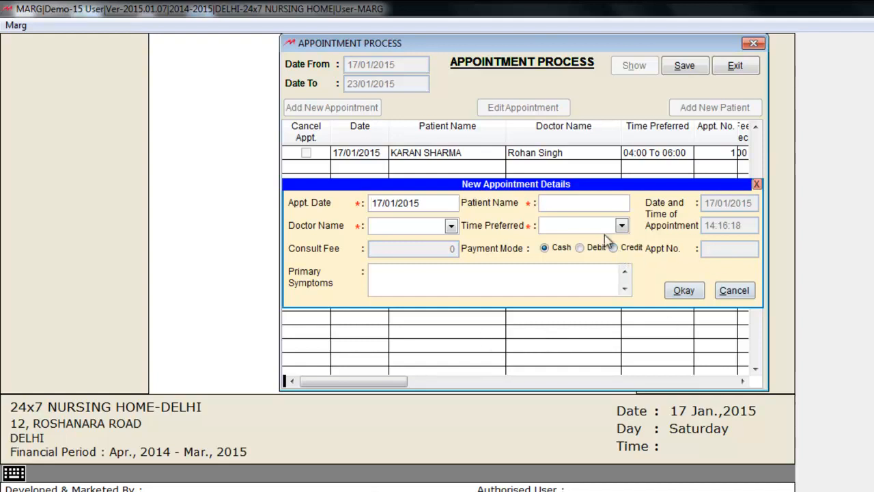
left_click(622, 202)
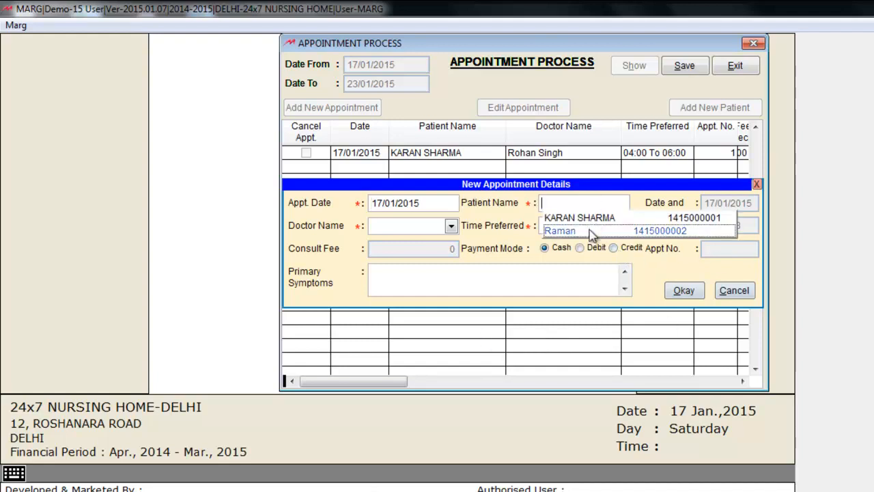
left_click(592, 233)
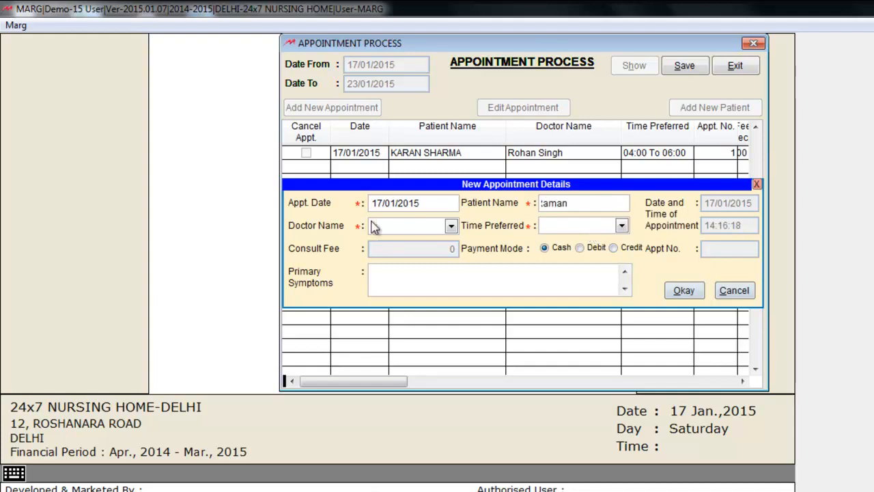
left_click(451, 226)
left_click(448, 244)
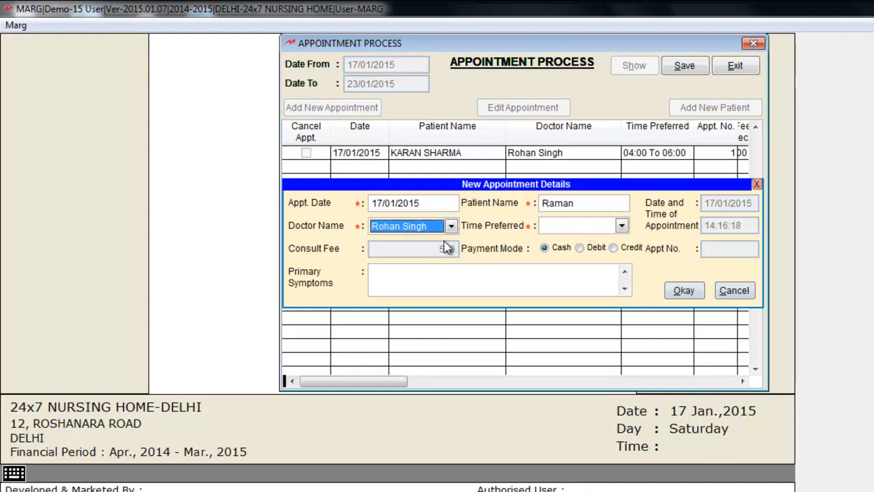
left_click(622, 229)
left_click(599, 260)
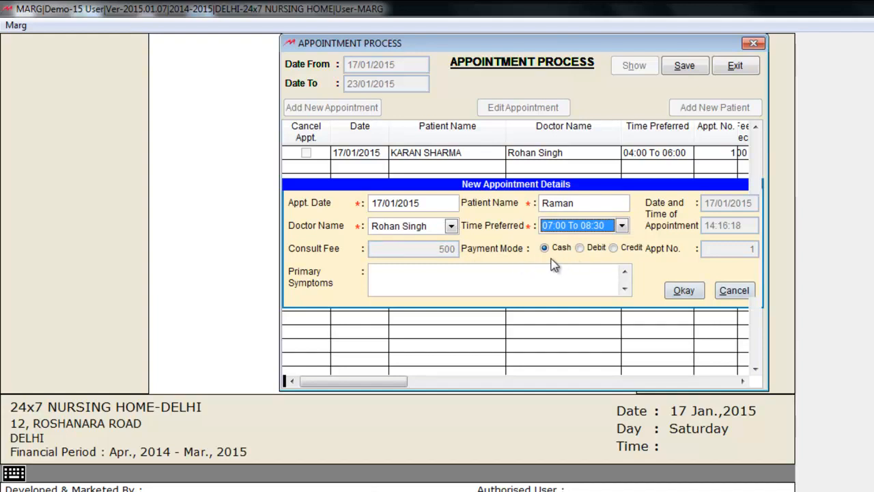
left_click(528, 276)
type("Heart Pain")
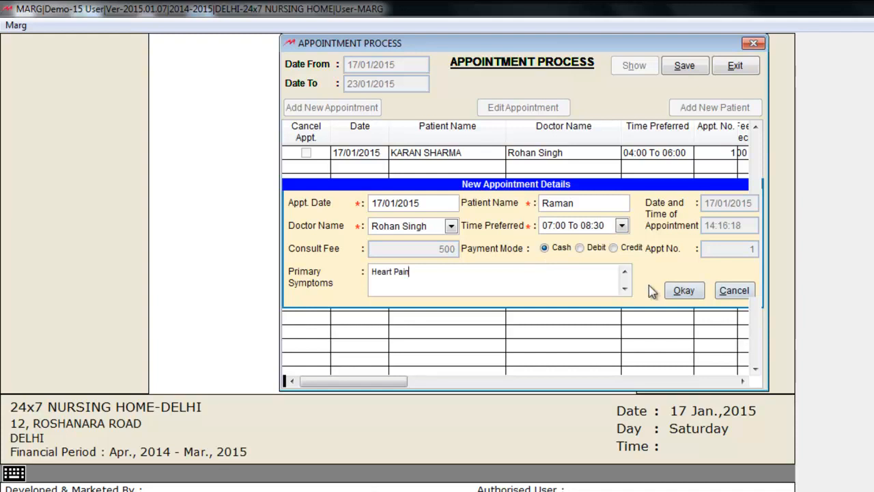
left_click(683, 291)
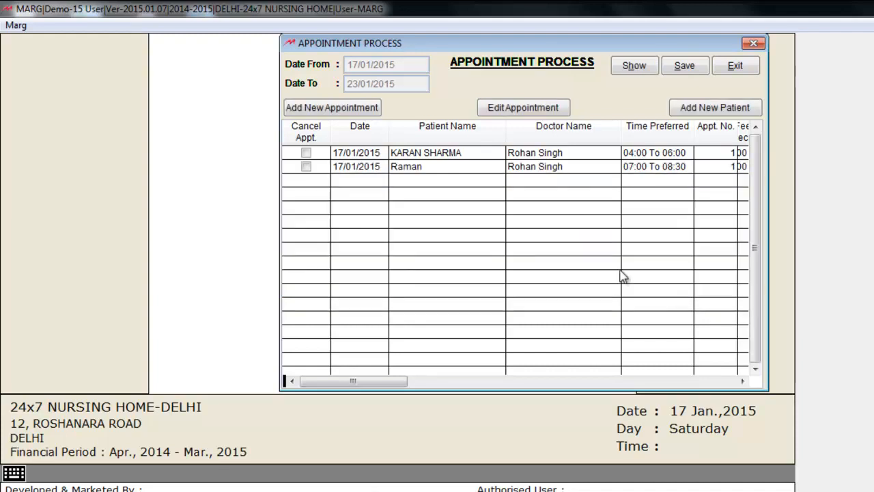
Step: Save the appointment list, leaving the new appointment uncancelled
left_click(553, 194)
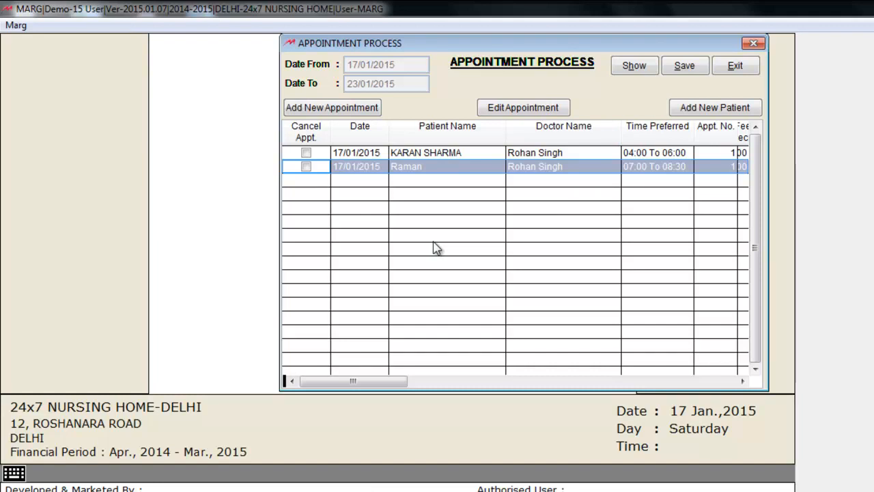
left_click(307, 168)
left_click(306, 169)
left_click(685, 67)
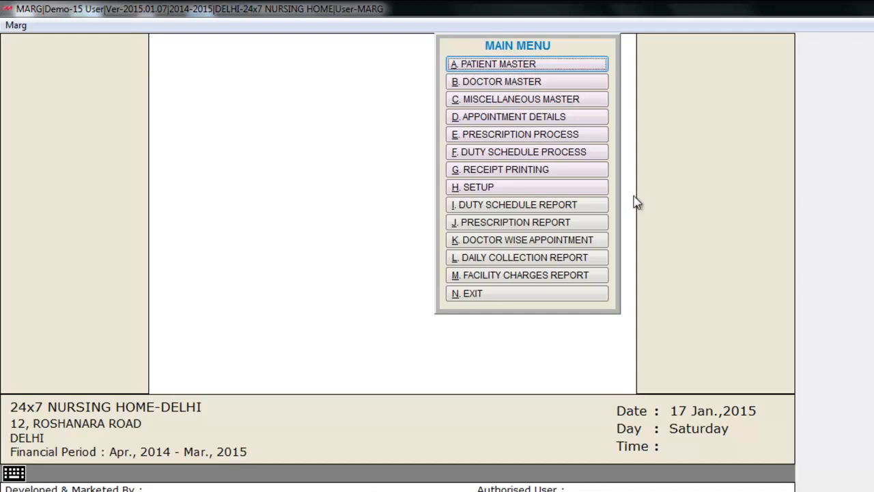
Step: Open the Heart Pain appointment's prescription for editing in the Prescription Process
left_click(577, 140)
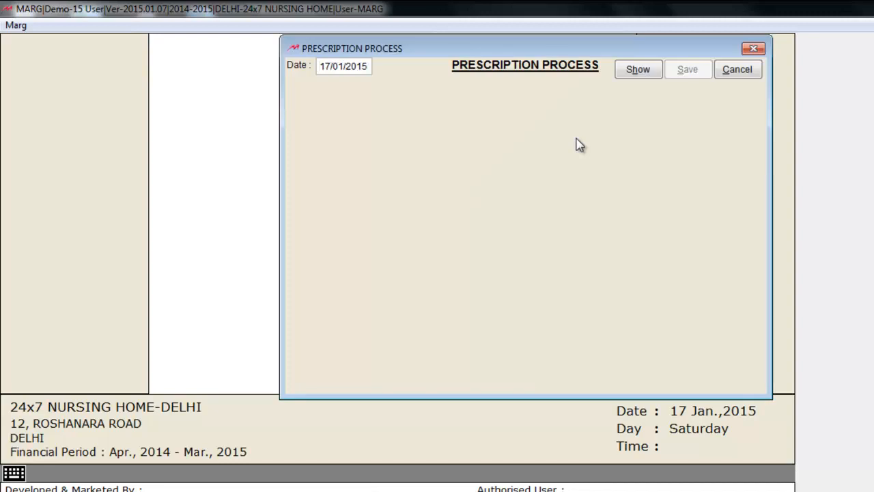
left_click(639, 71)
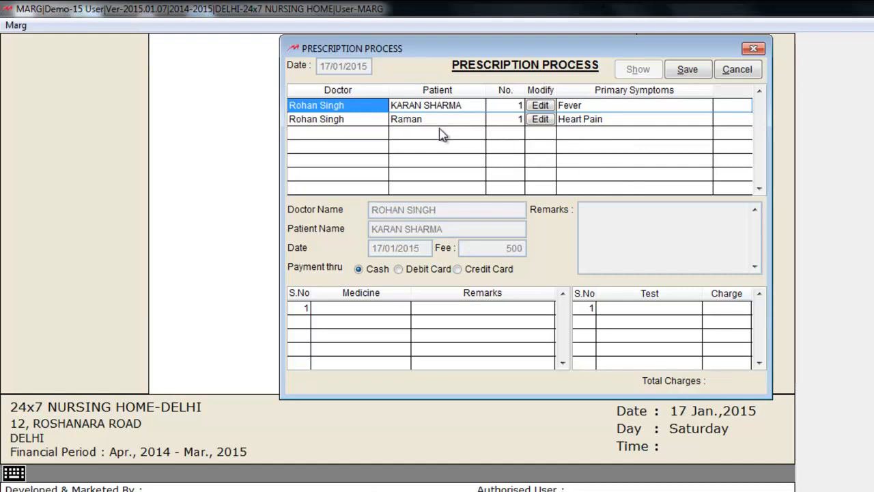
left_click(539, 120)
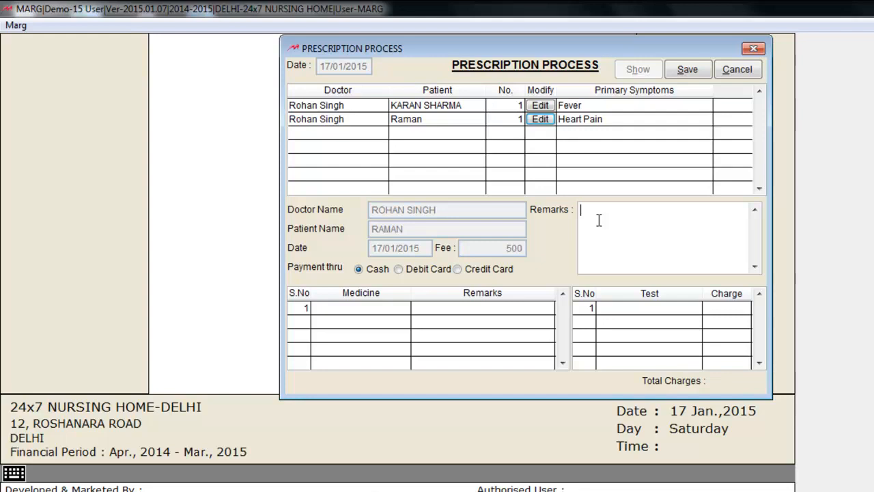
Step: Prescribe bed rest, AMLODINPINE and a CT SCAN (Full Body) test at 2500, and save
type("bed rest")
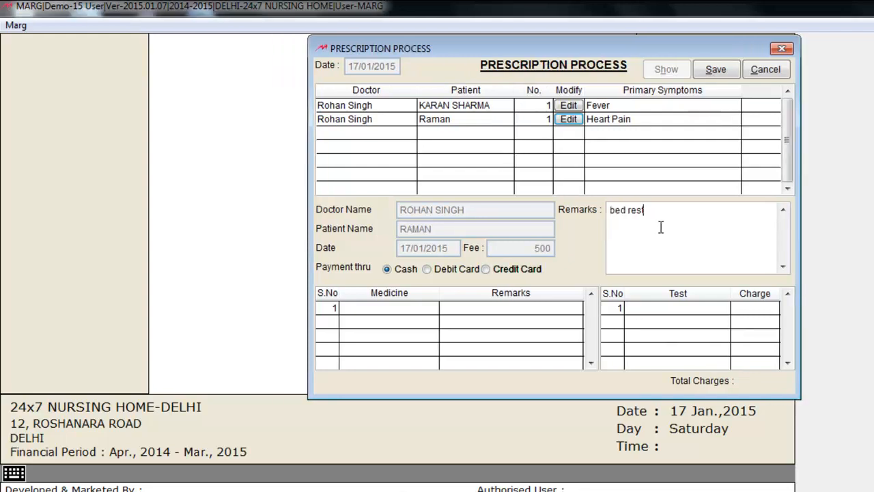
left_click(406, 307)
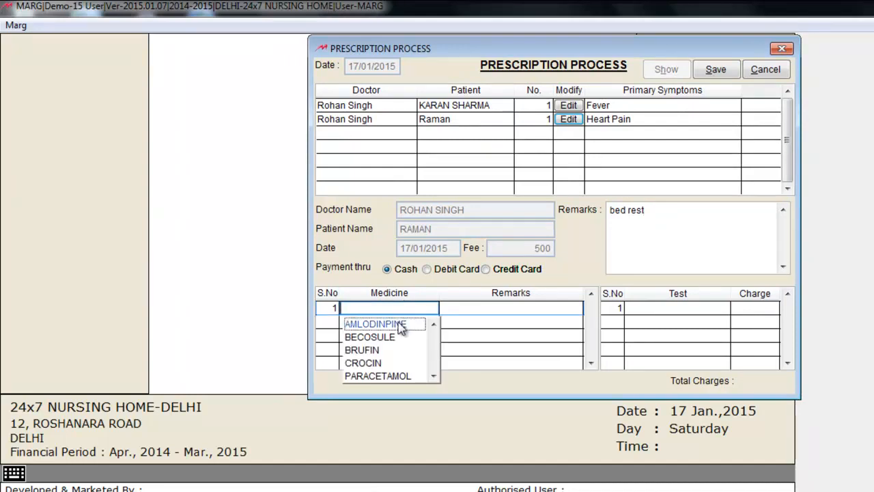
left_click(401, 327)
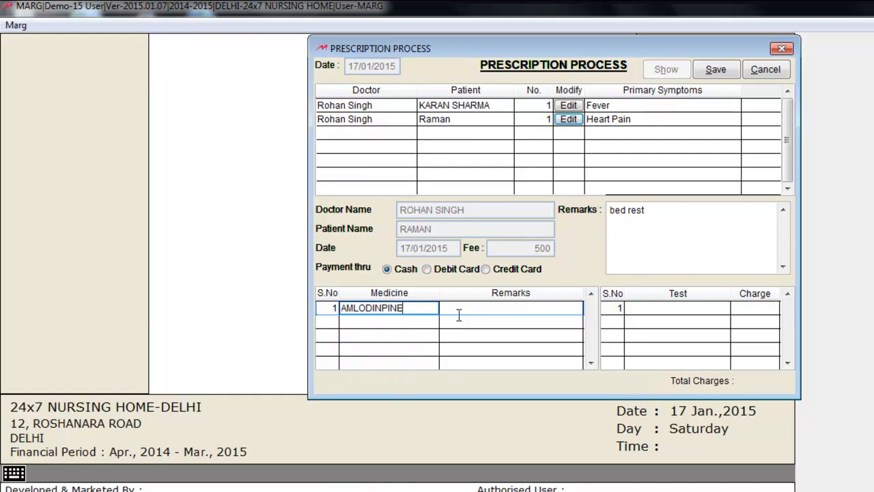
left_click(470, 312)
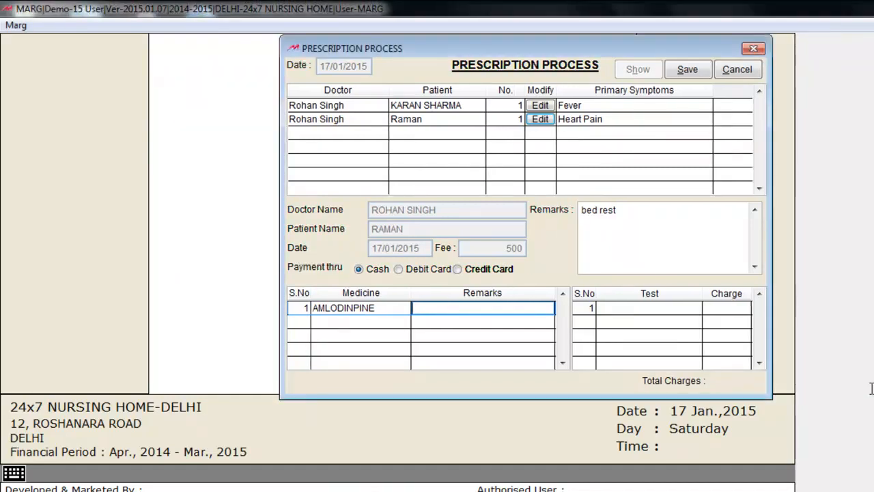
key("Return")
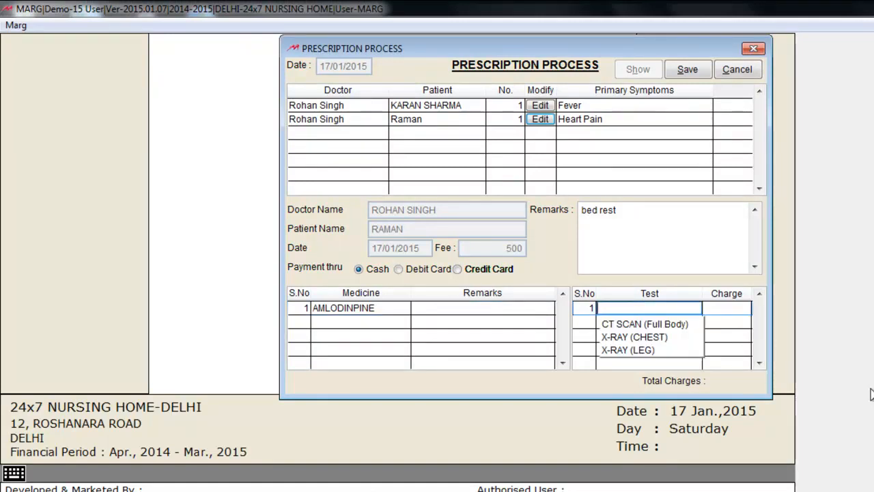
key("Down")
key("Return")
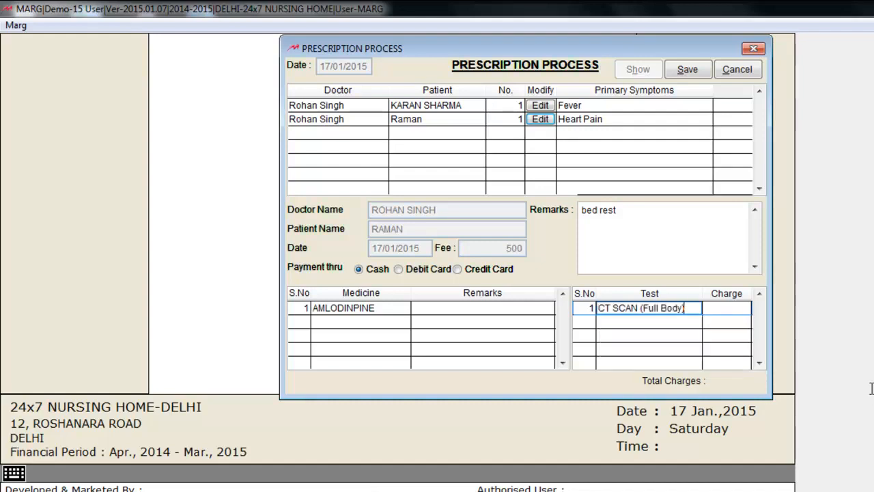
key("Return")
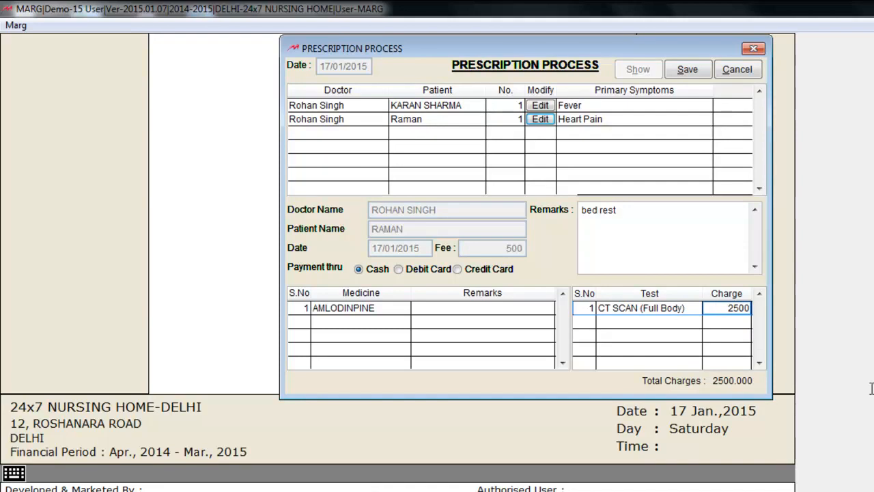
left_click(688, 69)
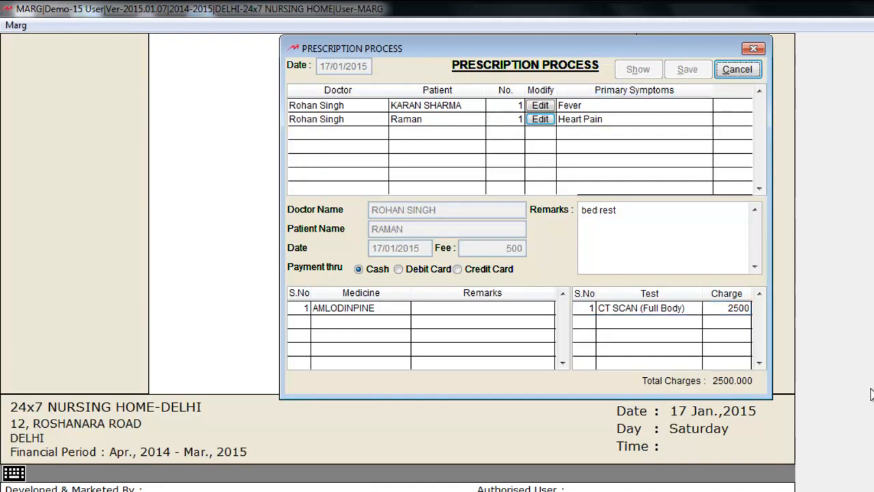
key("Escape")
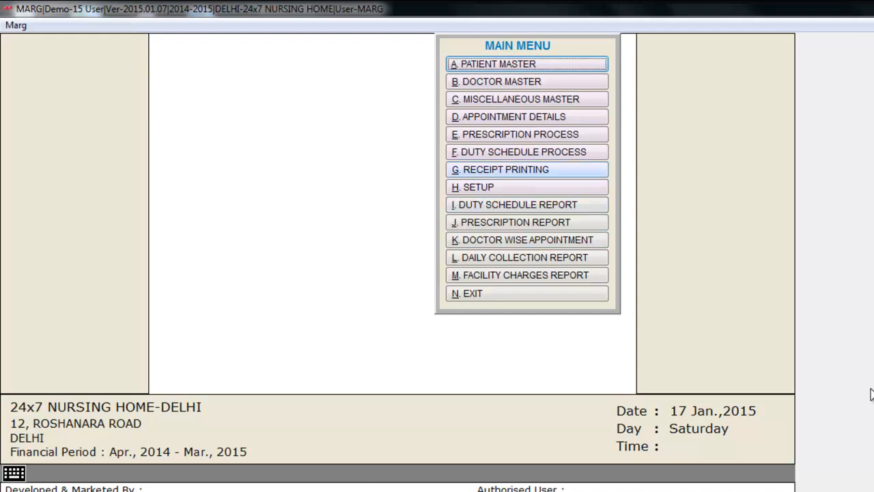
Step: Preview the CT SCAN (Full Body) receipt without duplicate copy on printer Others, then close it
key("g")
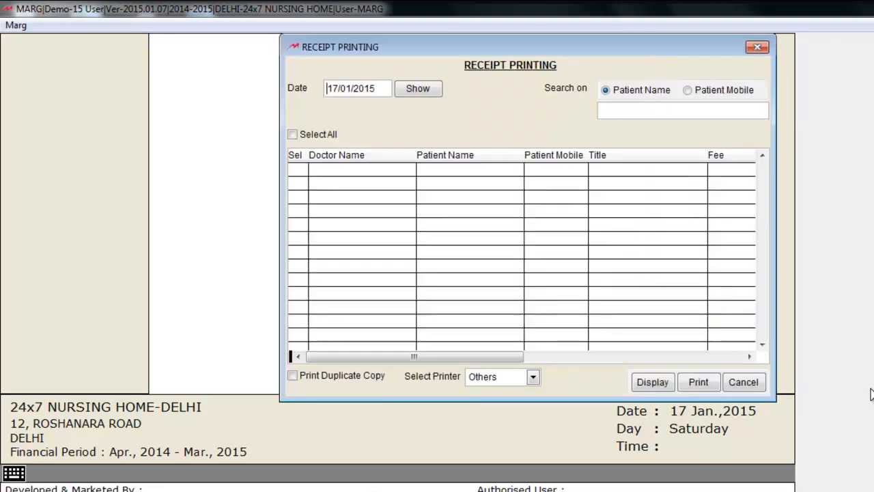
key("Return")
key("Return")
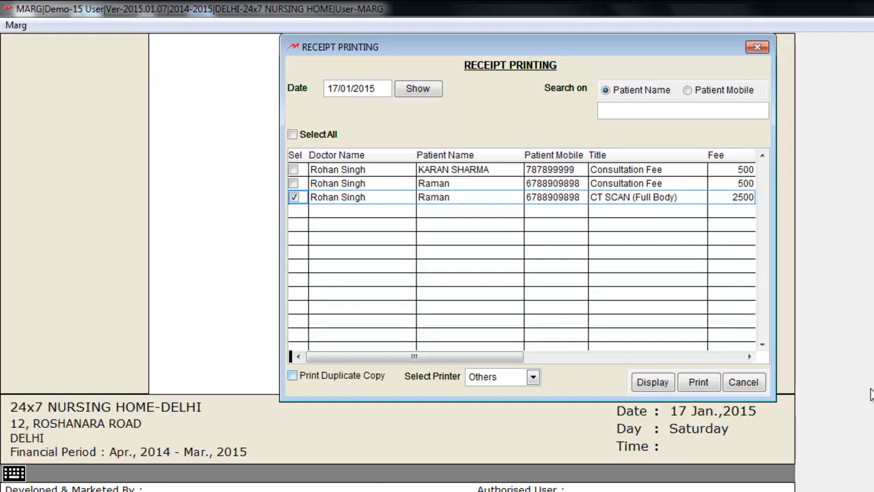
key("Tab")
key("space")
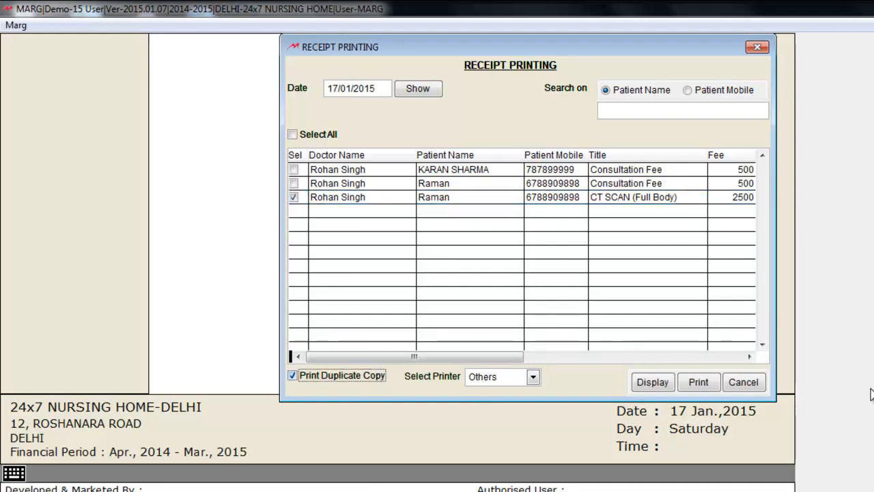
key("space")
key("Tab")
key("Return")
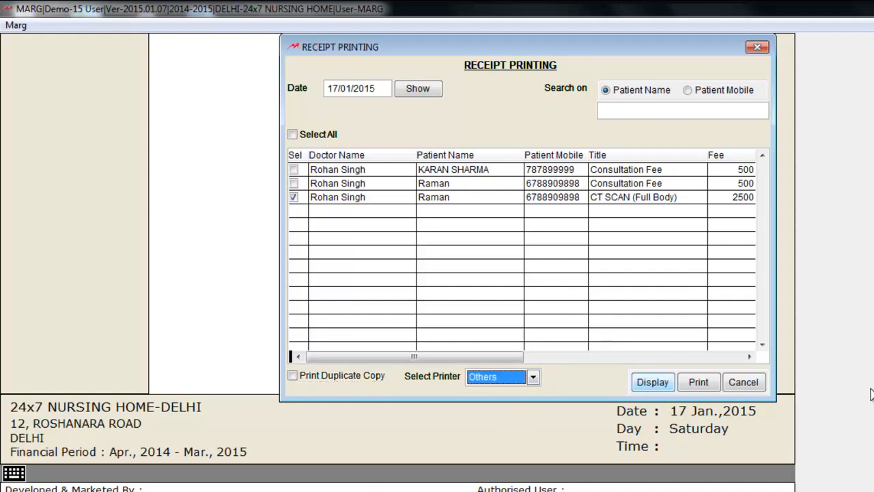
key("Return")
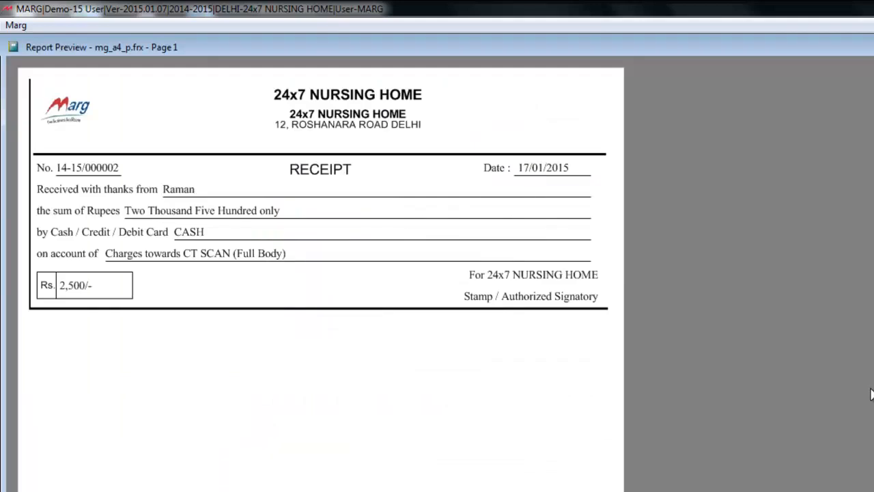
key("Escape")
key("Escape")
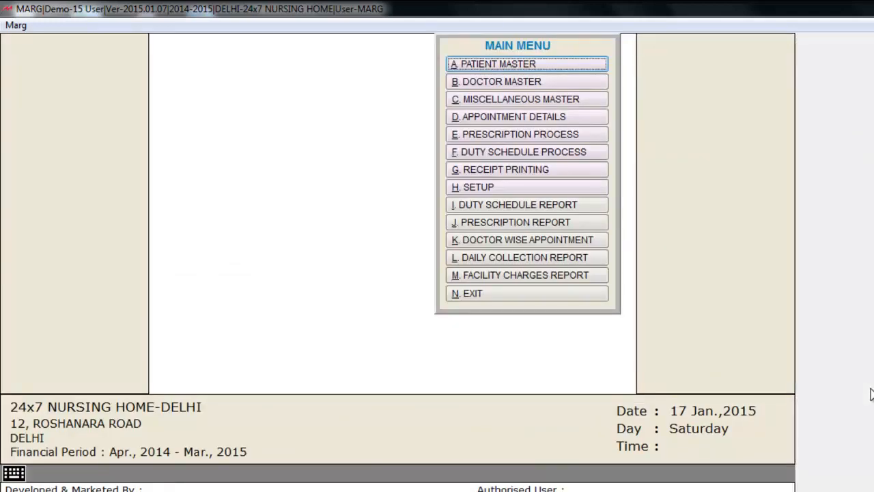
key("j")
key("Return")
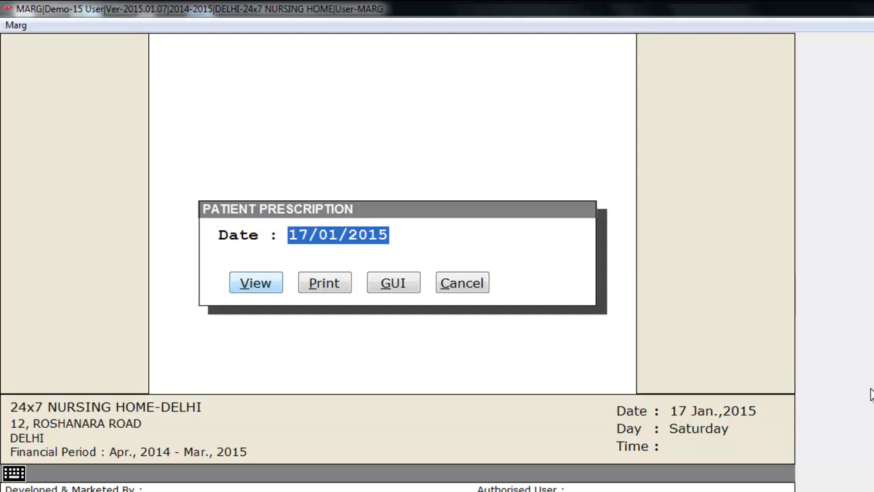
key("Return")
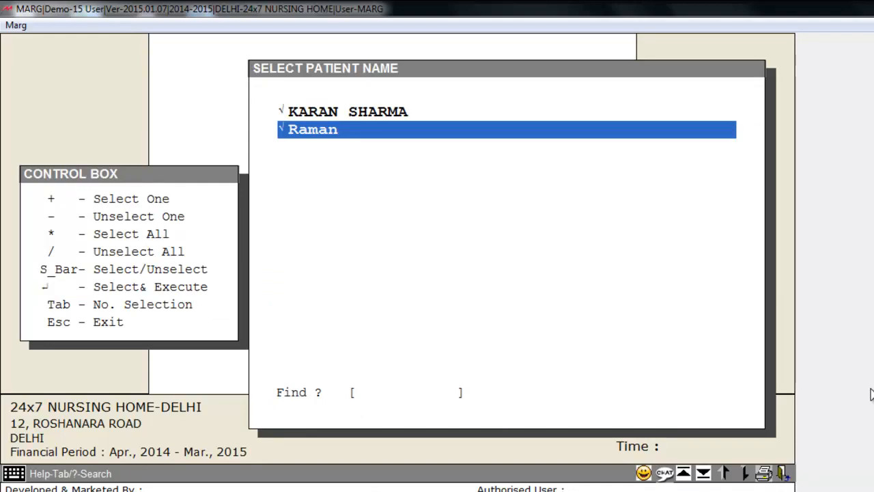
key("Up")
key("space")
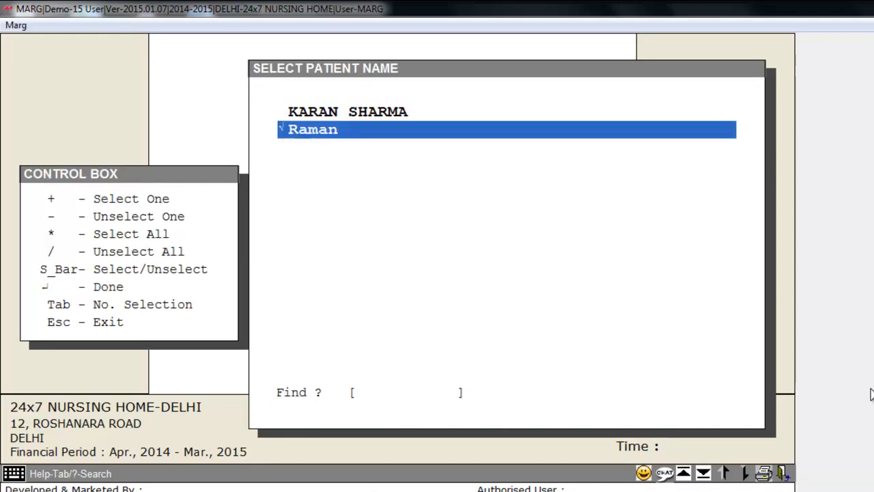
key("Return")
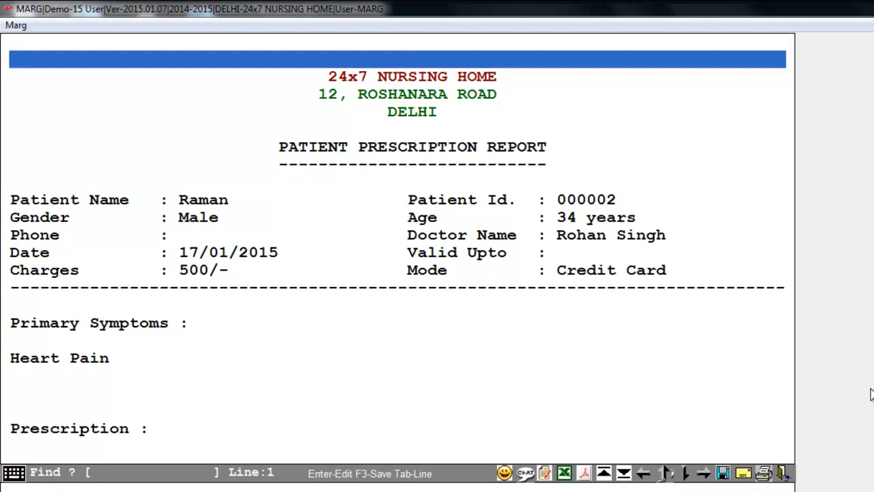
key("Escape")
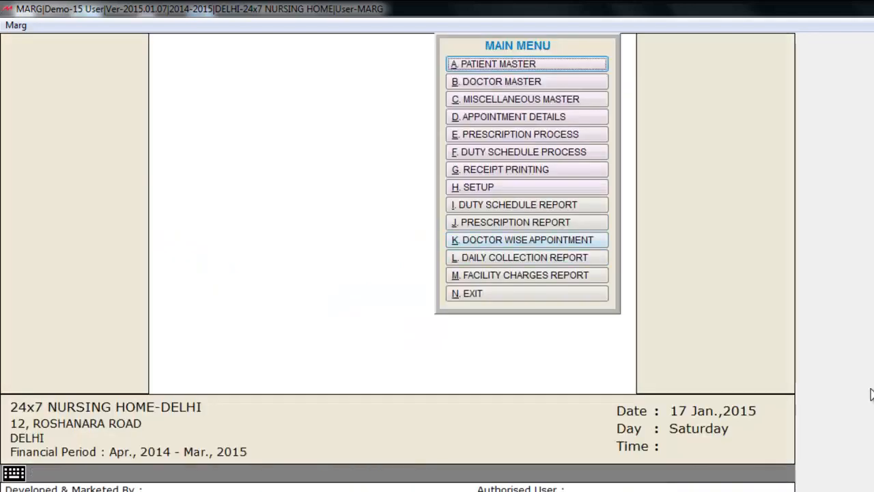
key("Return")
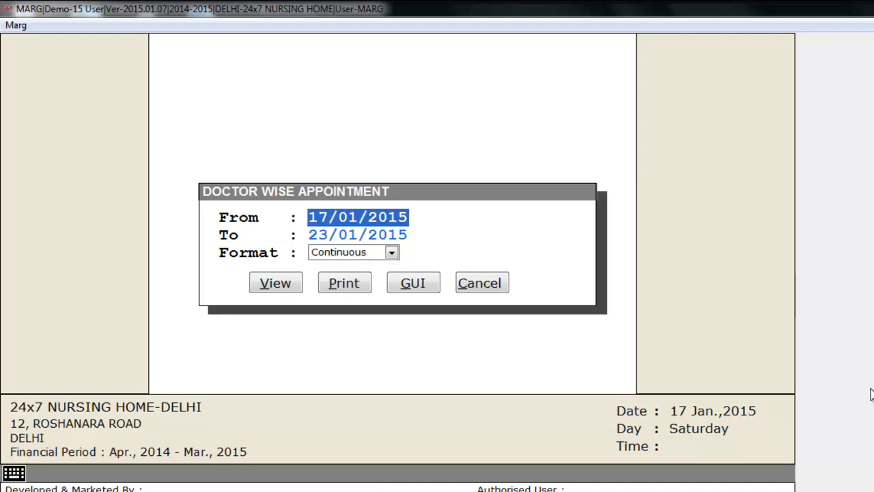
key("Return")
key("Return")
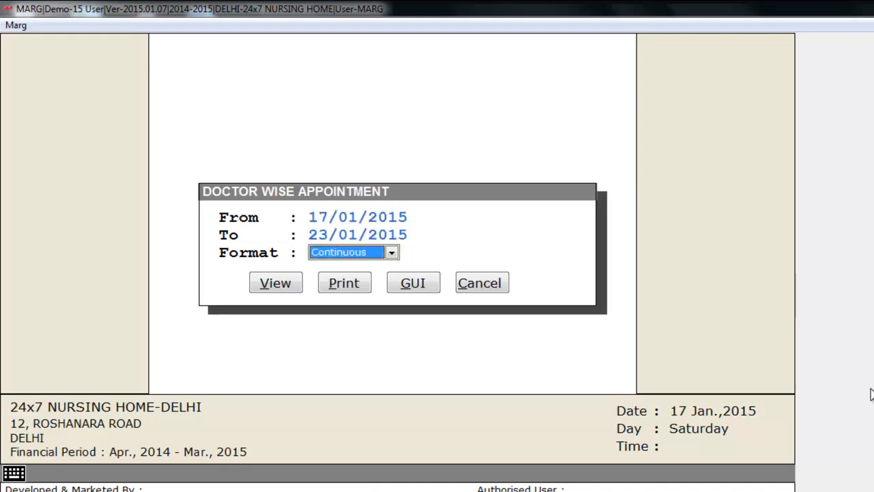
key("space")
key("Down")
key("Up")
key("Return")
key("Return")
key("Return")
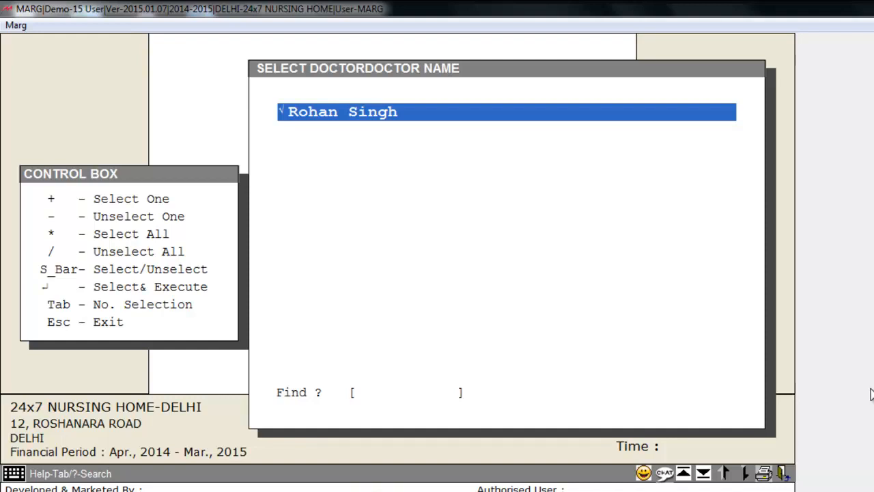
key("Return")
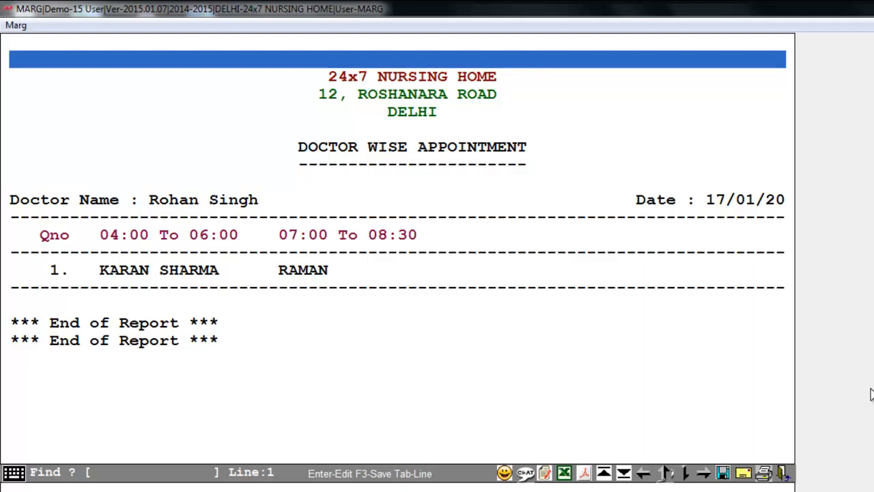
key("Escape")
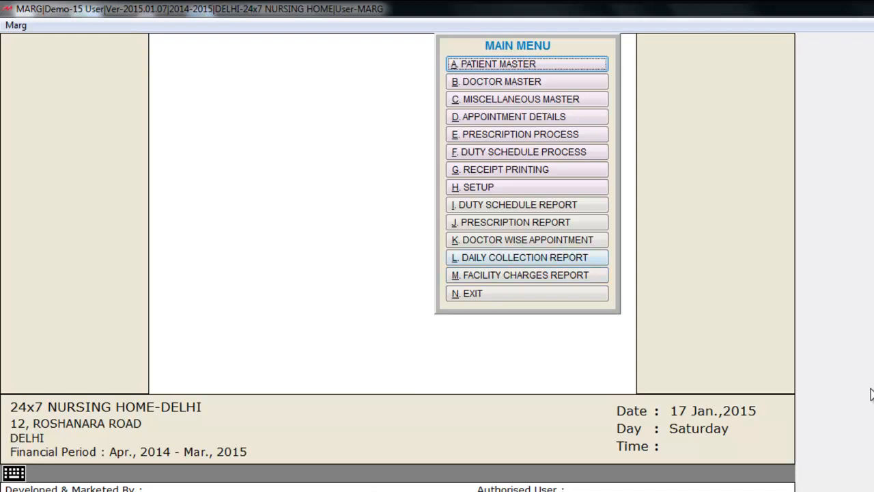
key("l")
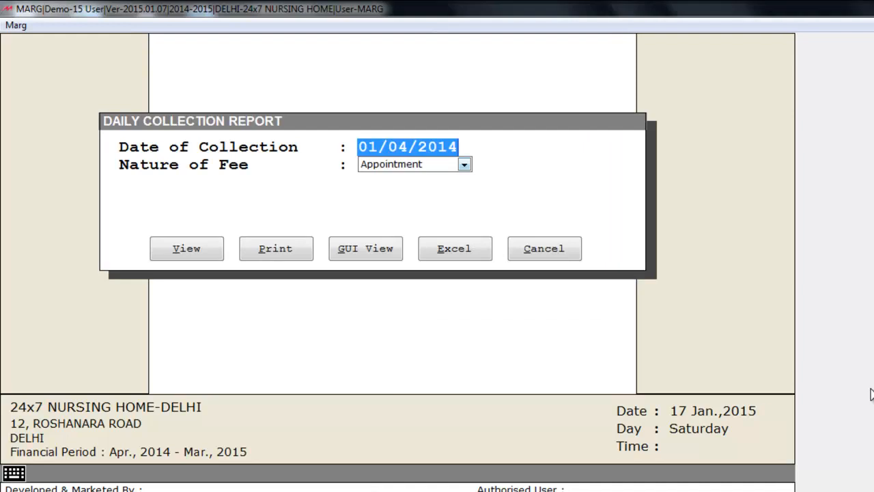
key("Return")
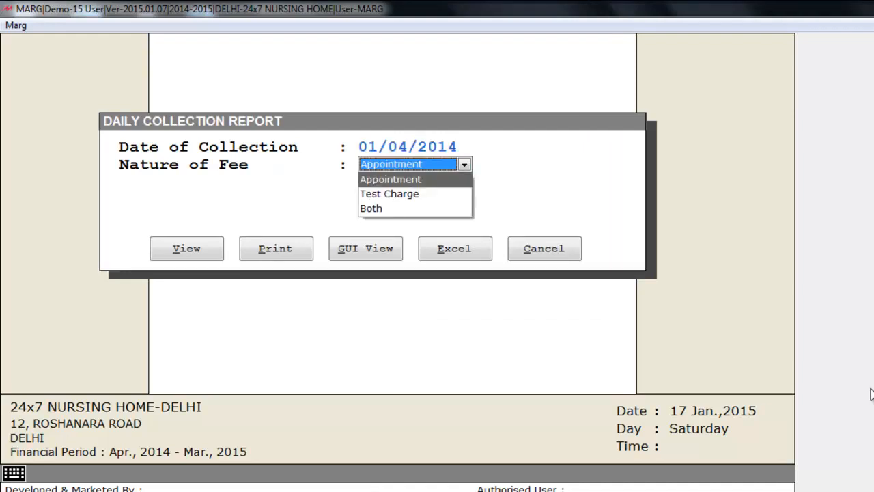
key("Down")
key("Down")
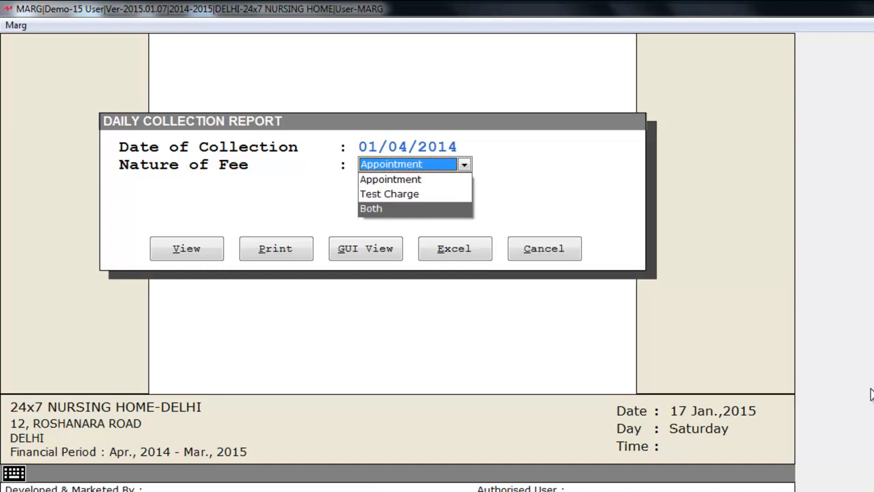
key("Up")
key("Up")
key("Return")
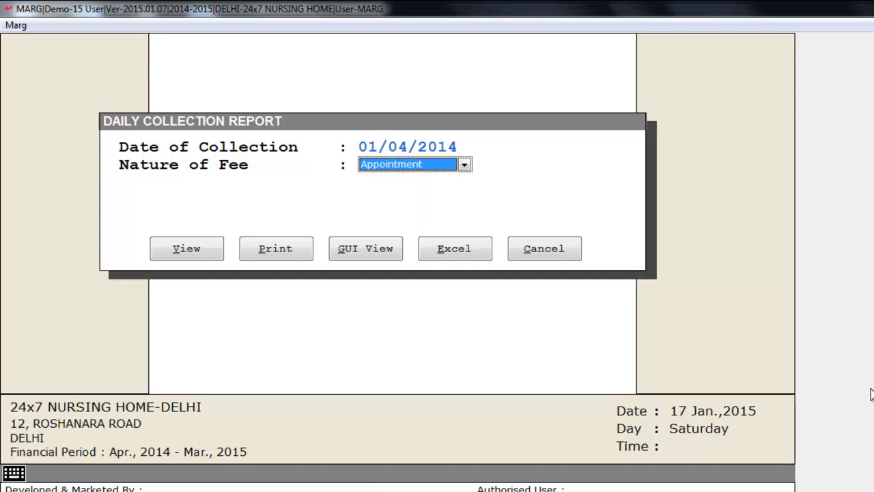
key("Return")
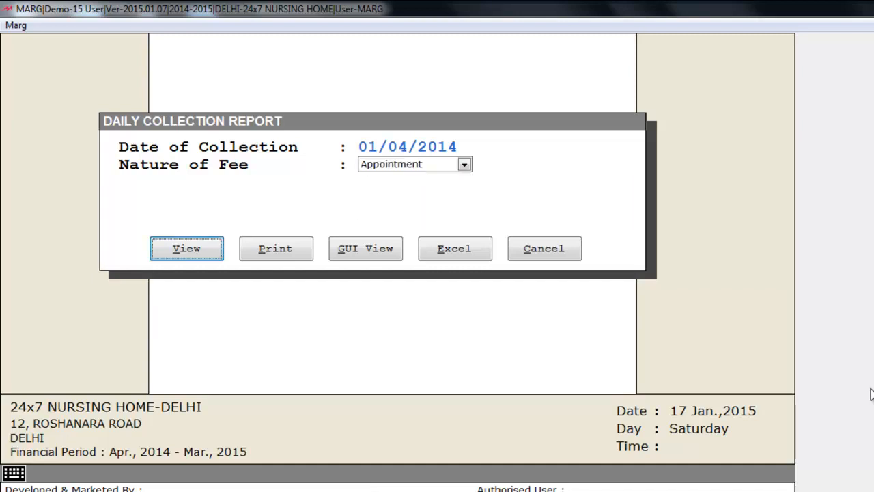
key("Return")
key("End")
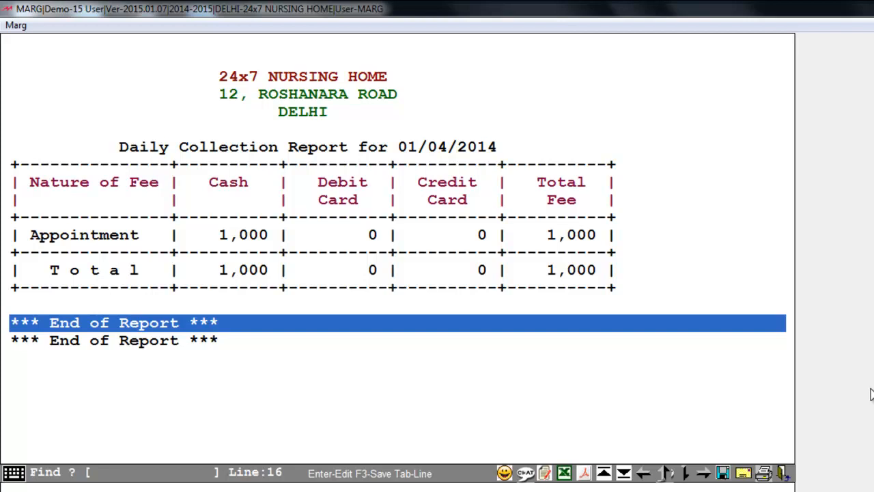
key("Escape")
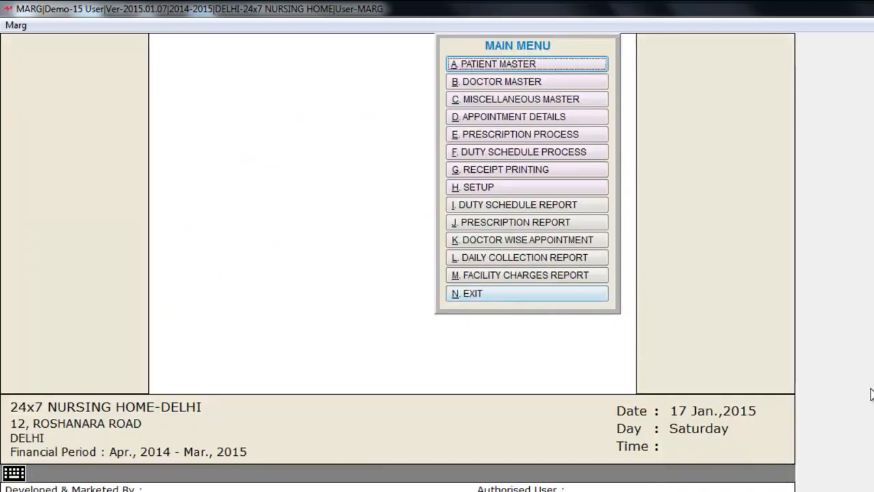
key("m")
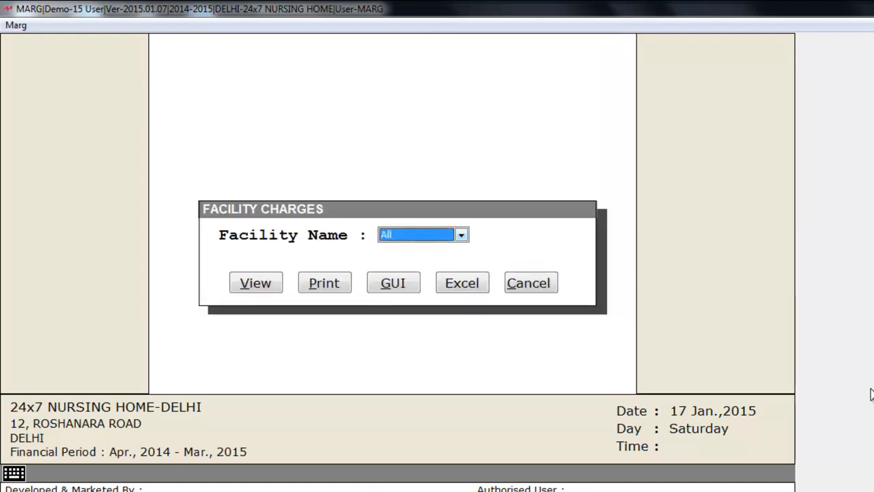
key("alt+Down")
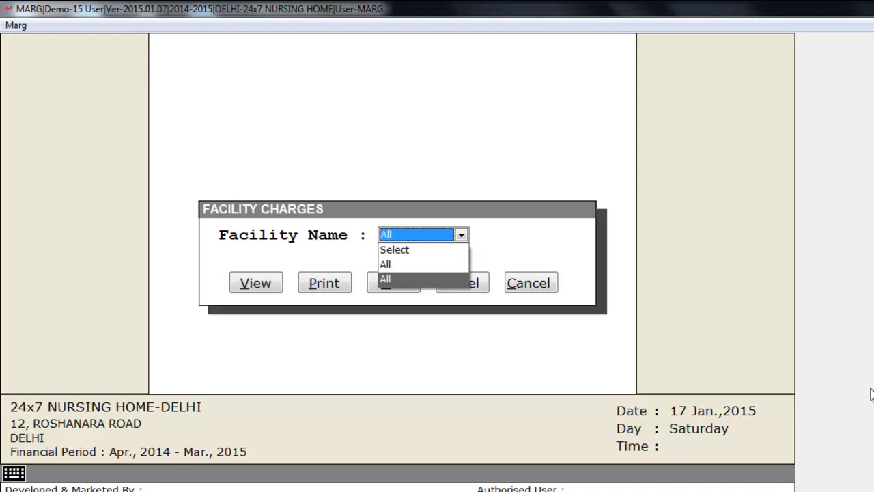
key("Up")
key("Up")
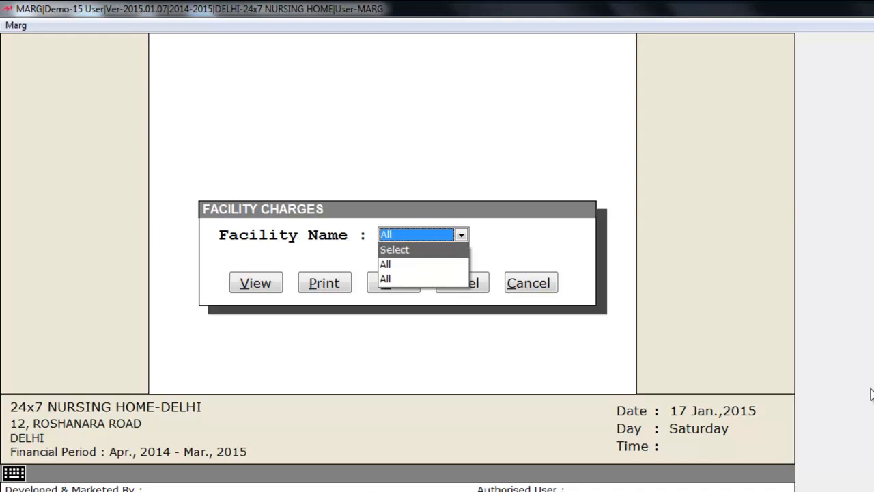
key("Down")
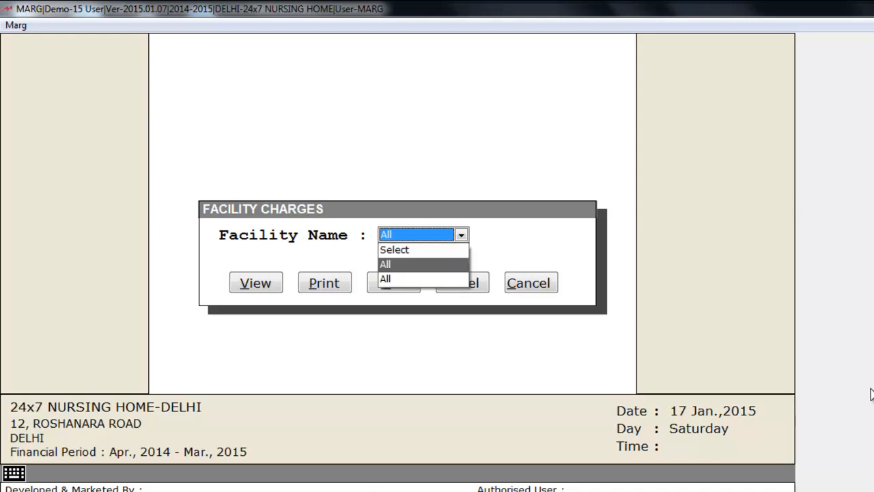
key("Up")
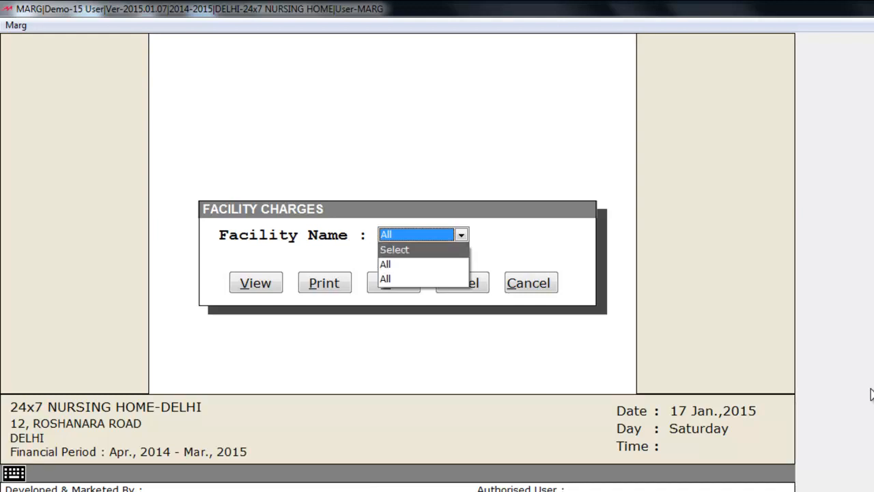
key("Return")
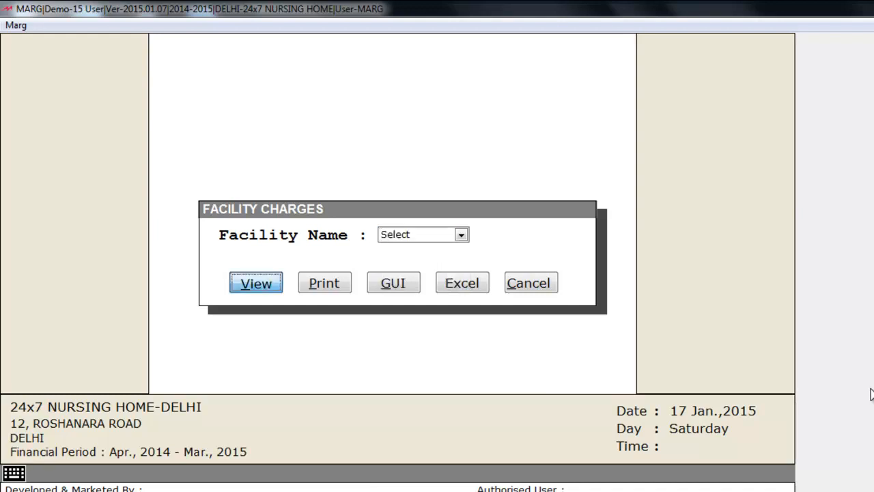
key("Return")
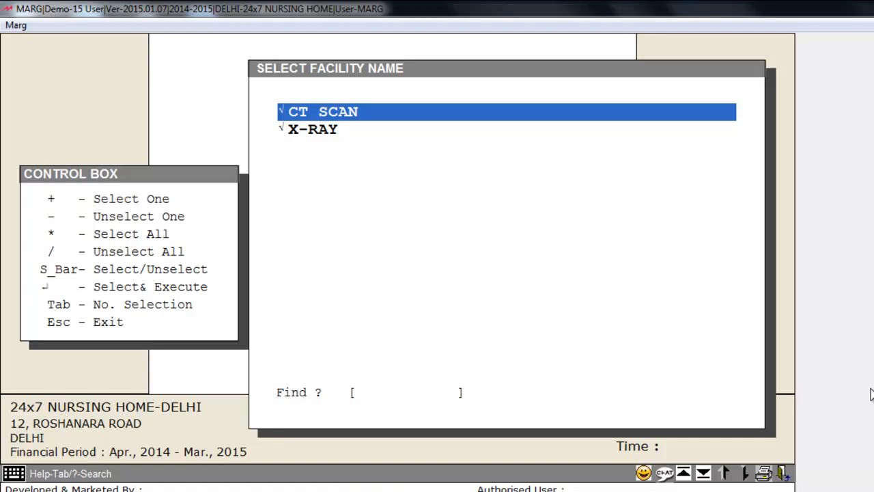
key("Return")
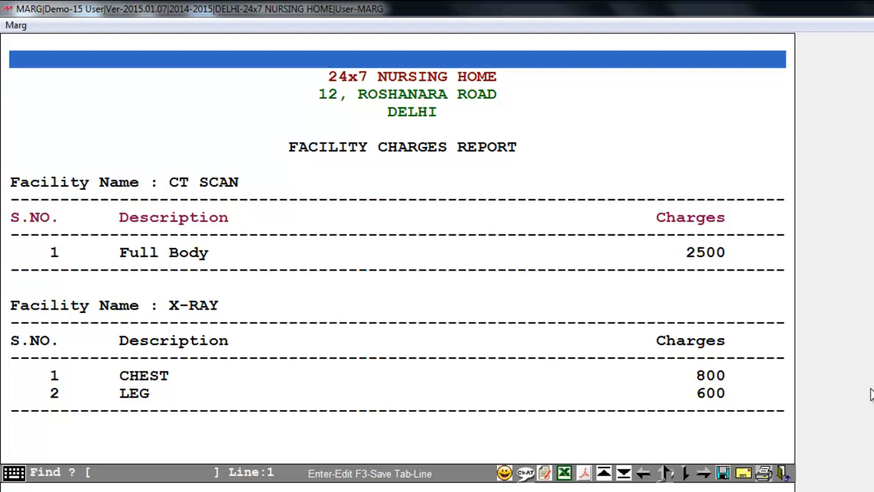
key("Down")
key("Down")
key("Down")
key("Down")
key("Down")
key("Down")
key("Down")
key("Down")
key("Down")
key("Down")
key("Down")
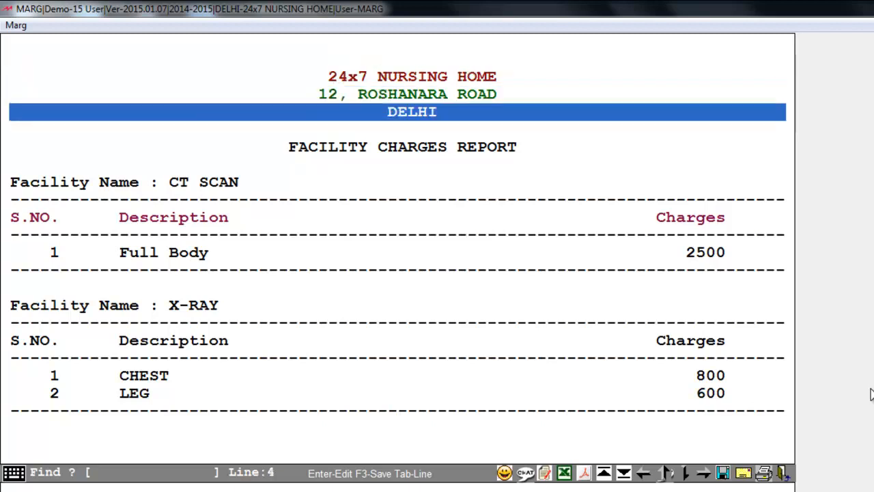
key("Down")
key("Down")
key("Down")
key("Down")
key("Down")
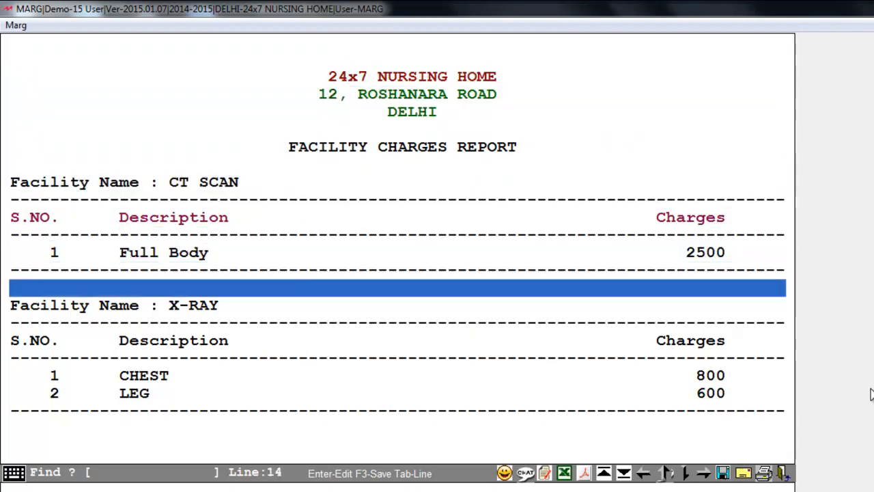
key("Escape")
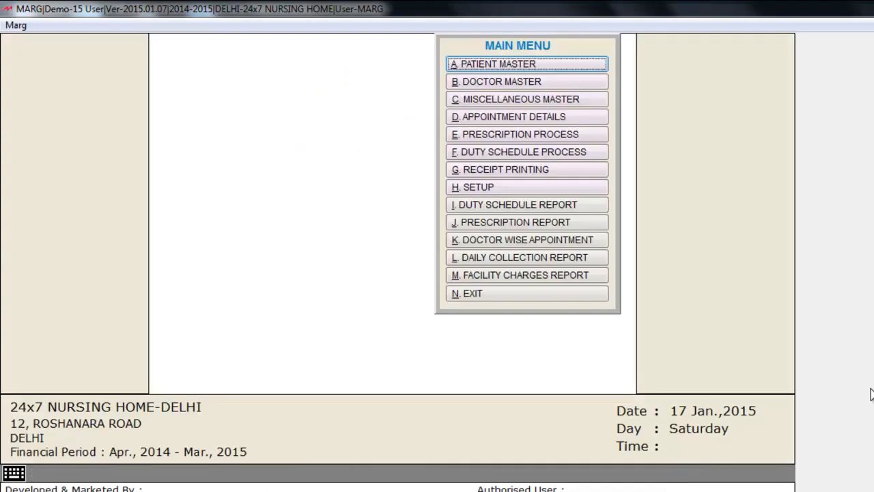